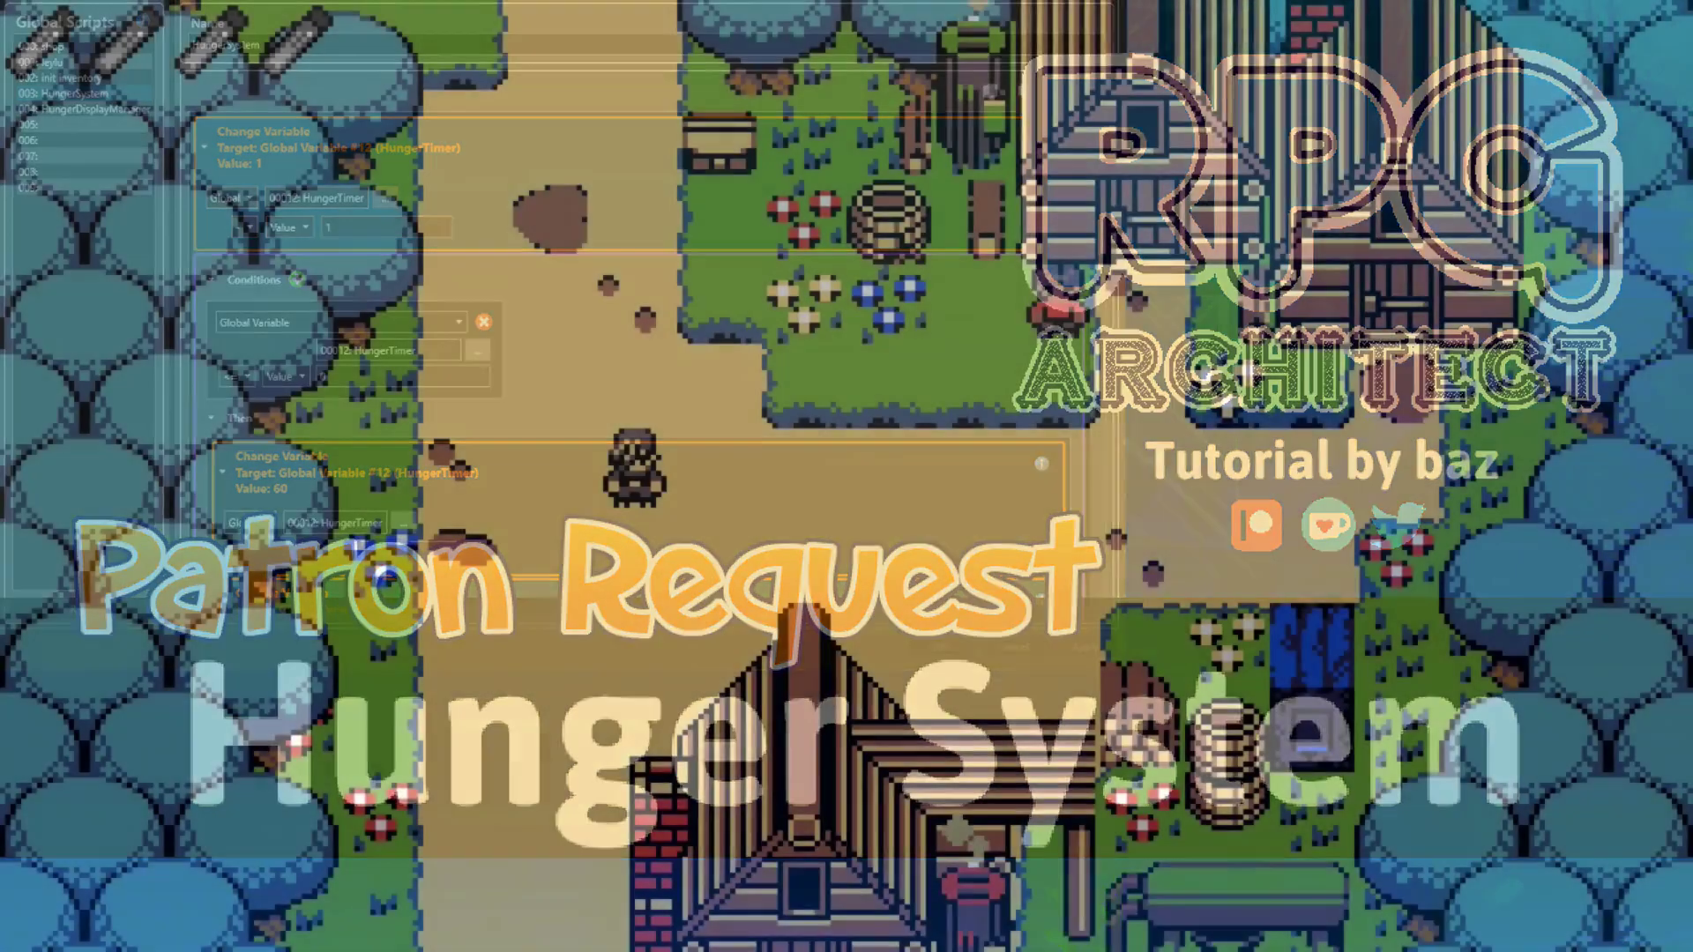
- Check the HungerTimer and Hunger variables in the project's variables 000–049 list
key("Up")
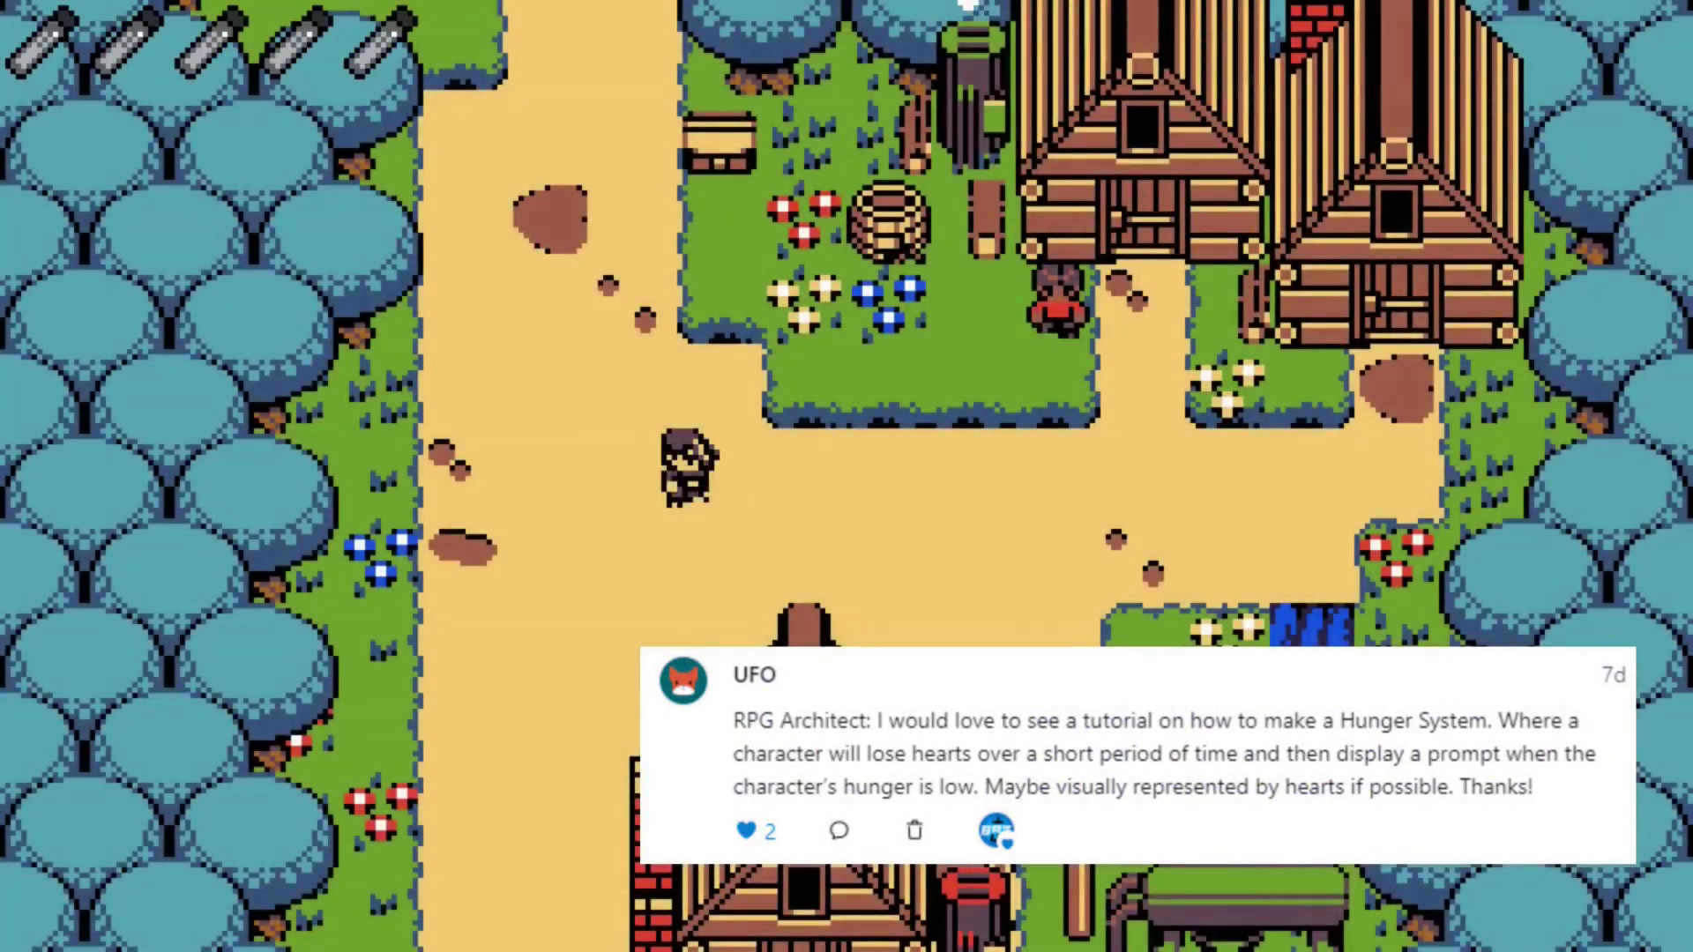
key("Right")
key("Right")
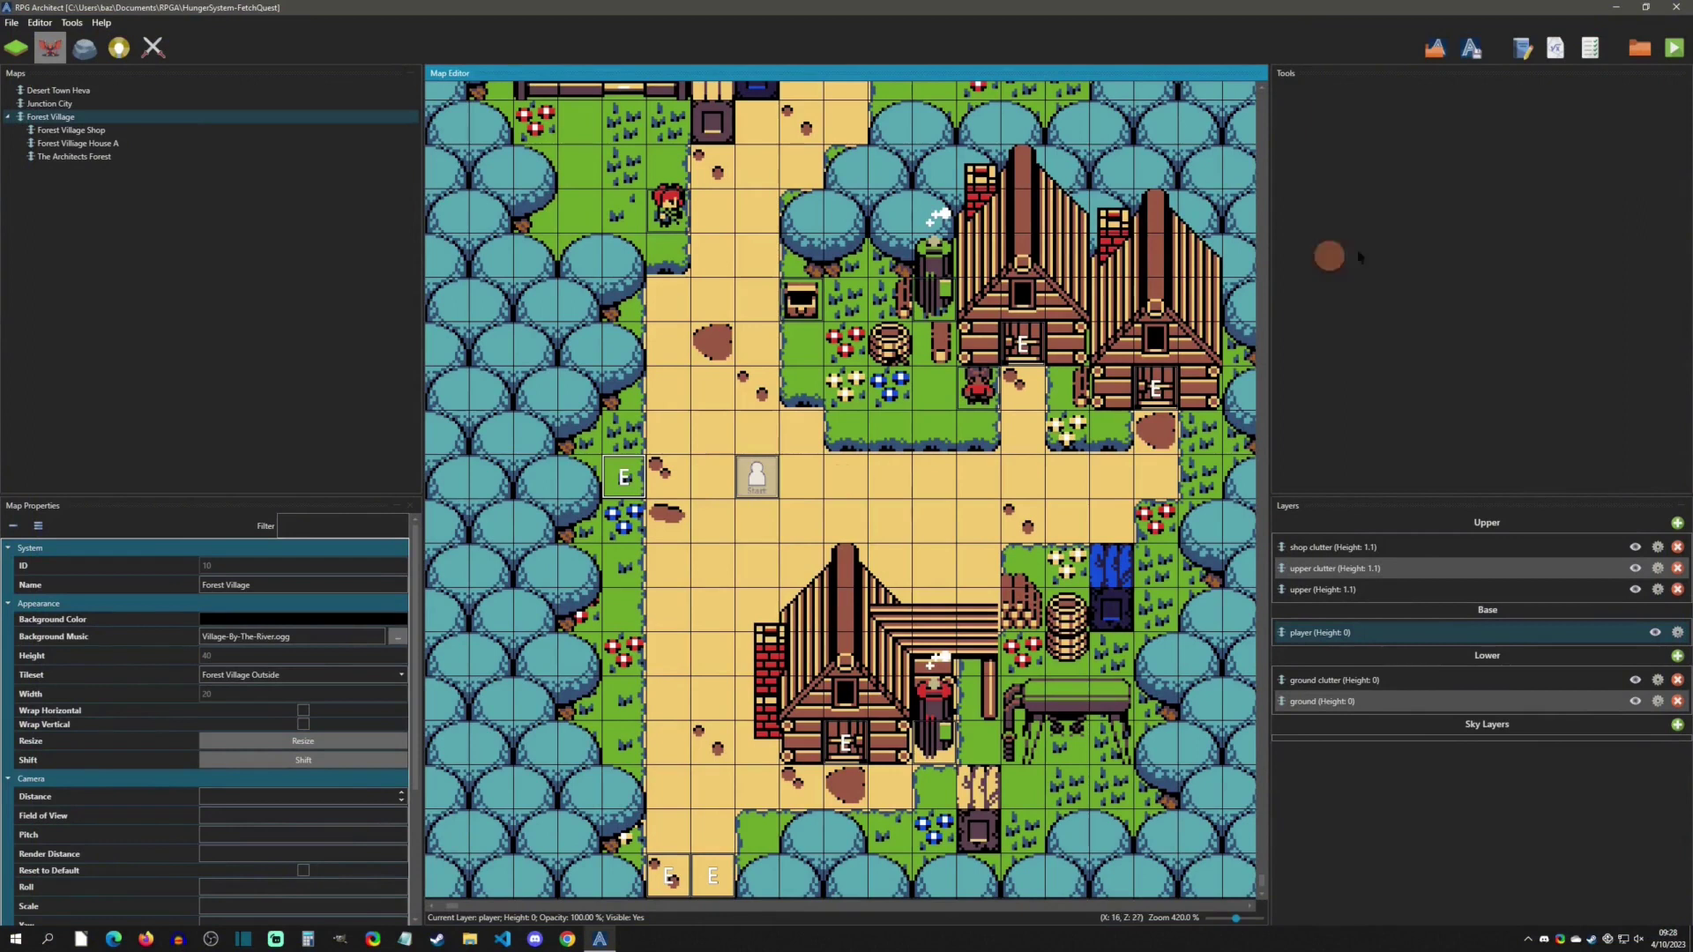
left_click(1550, 58)
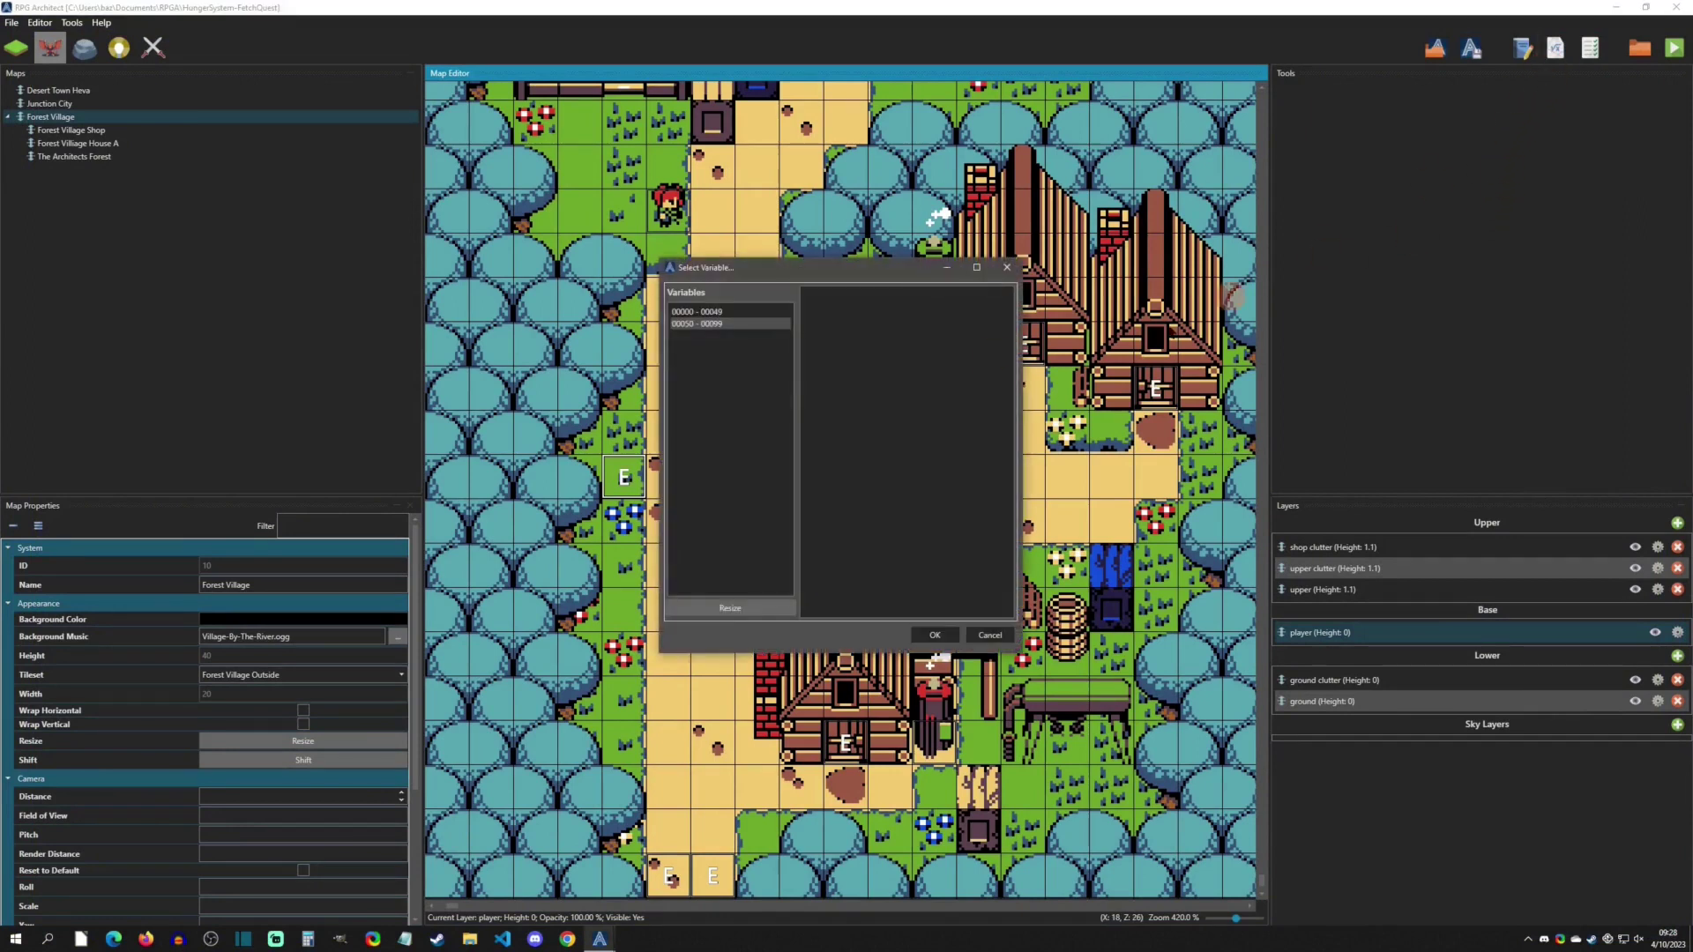
left_click(718, 313)
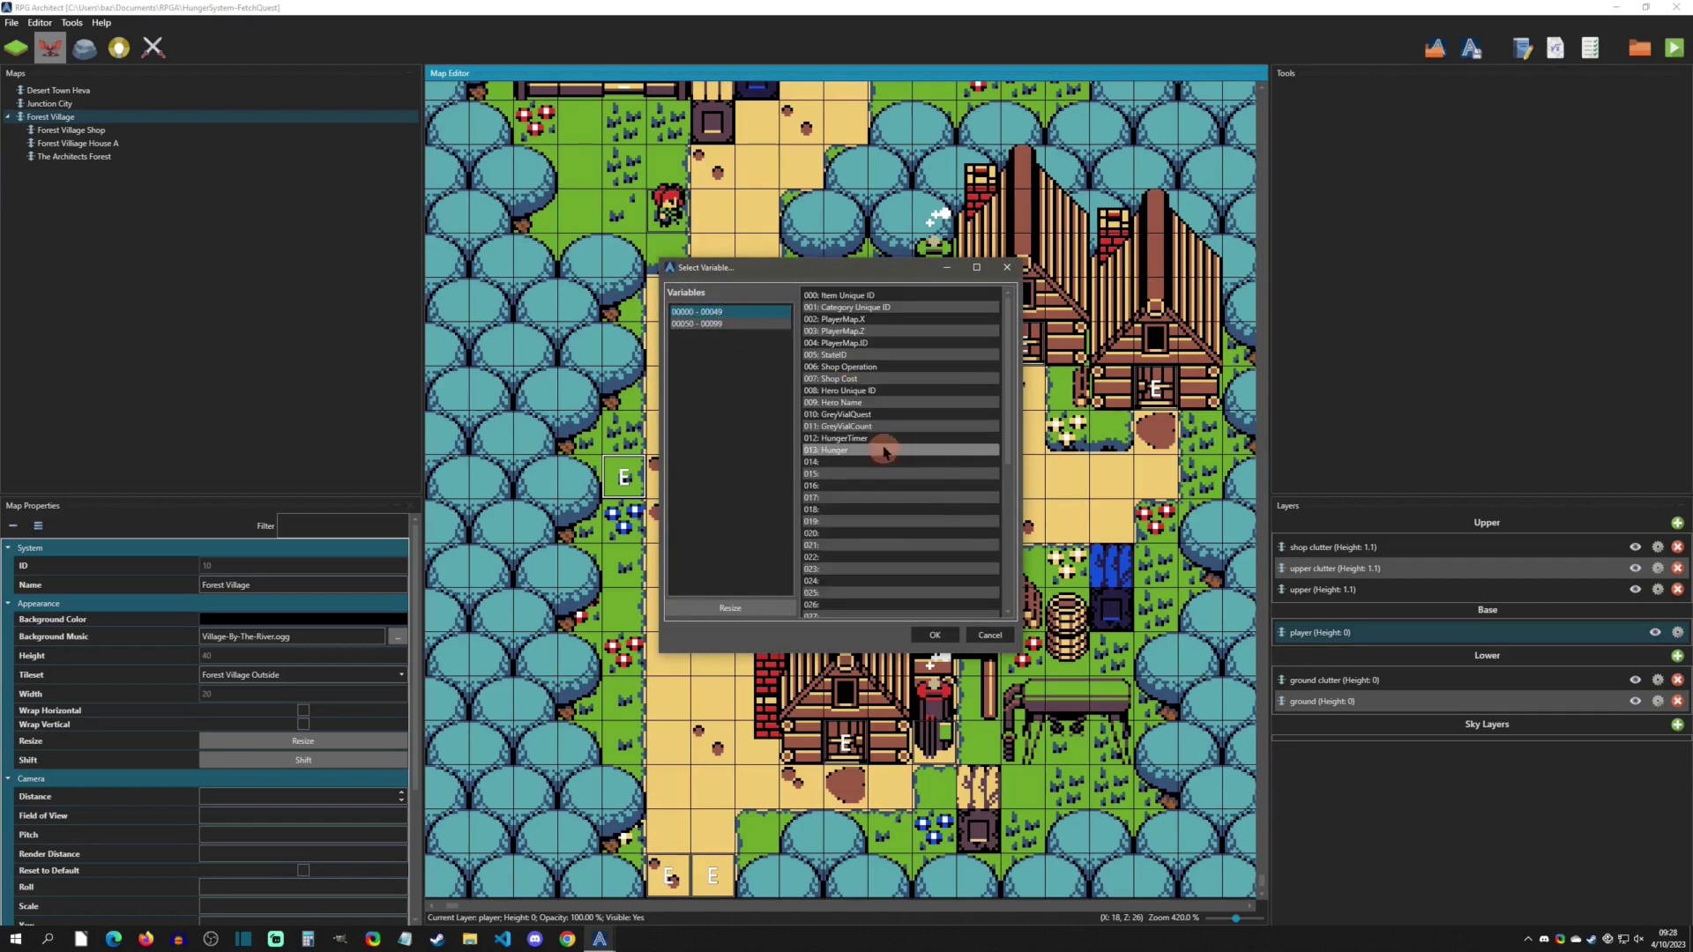
left_click(931, 439)
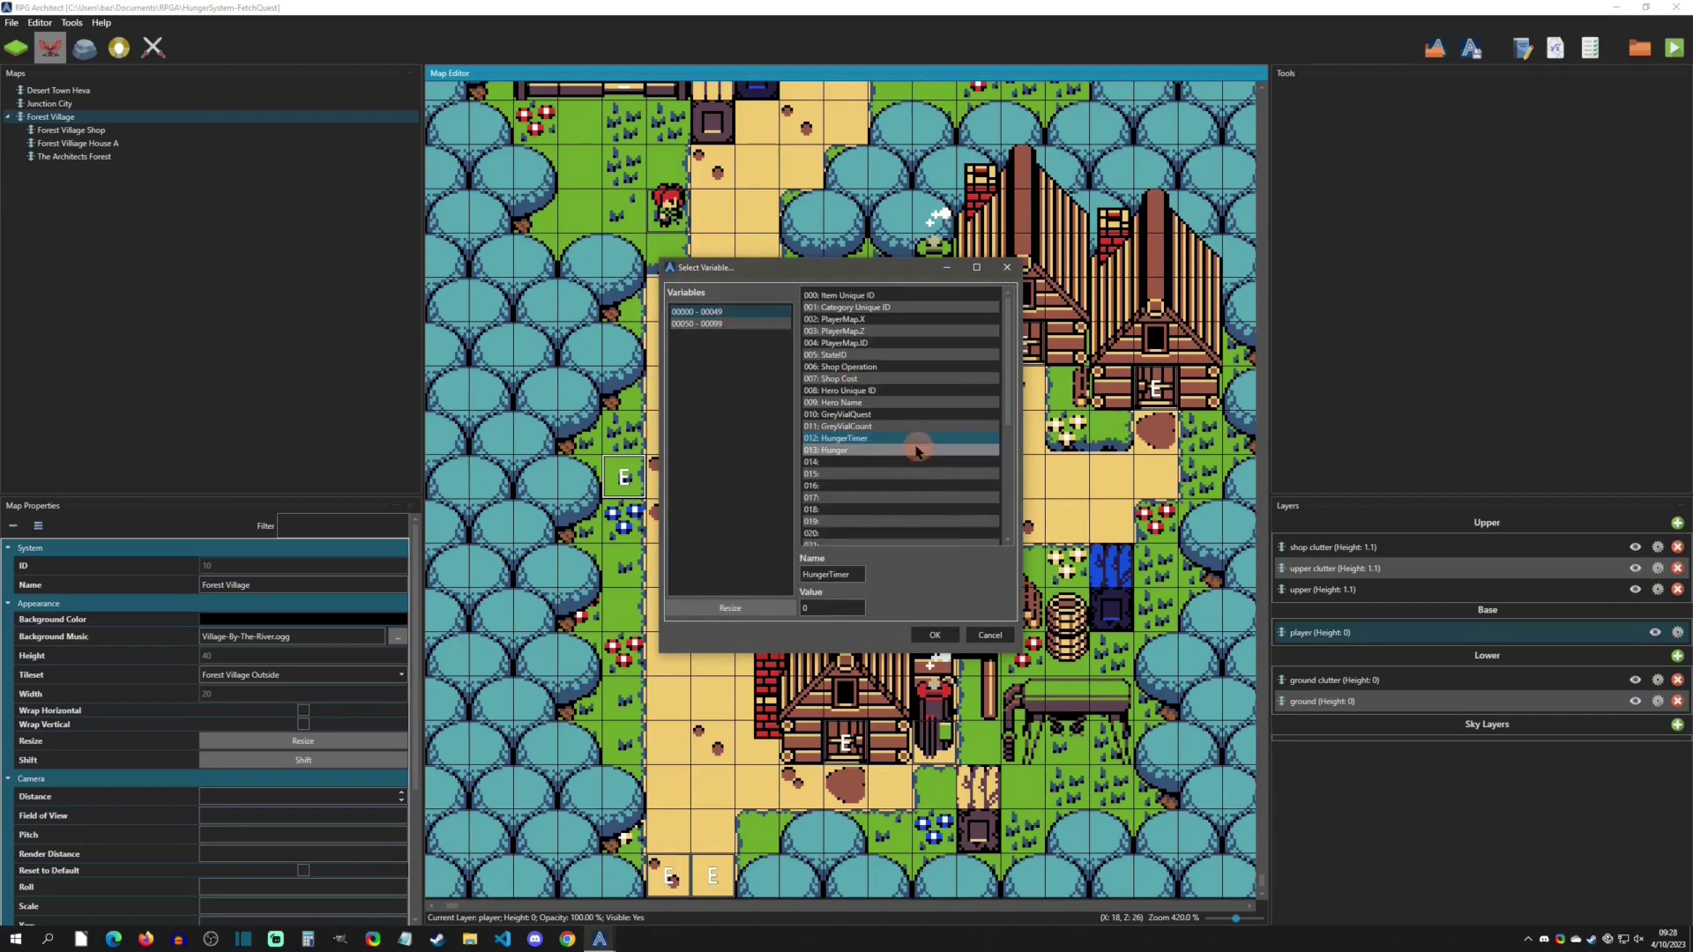
left_click(900, 451)
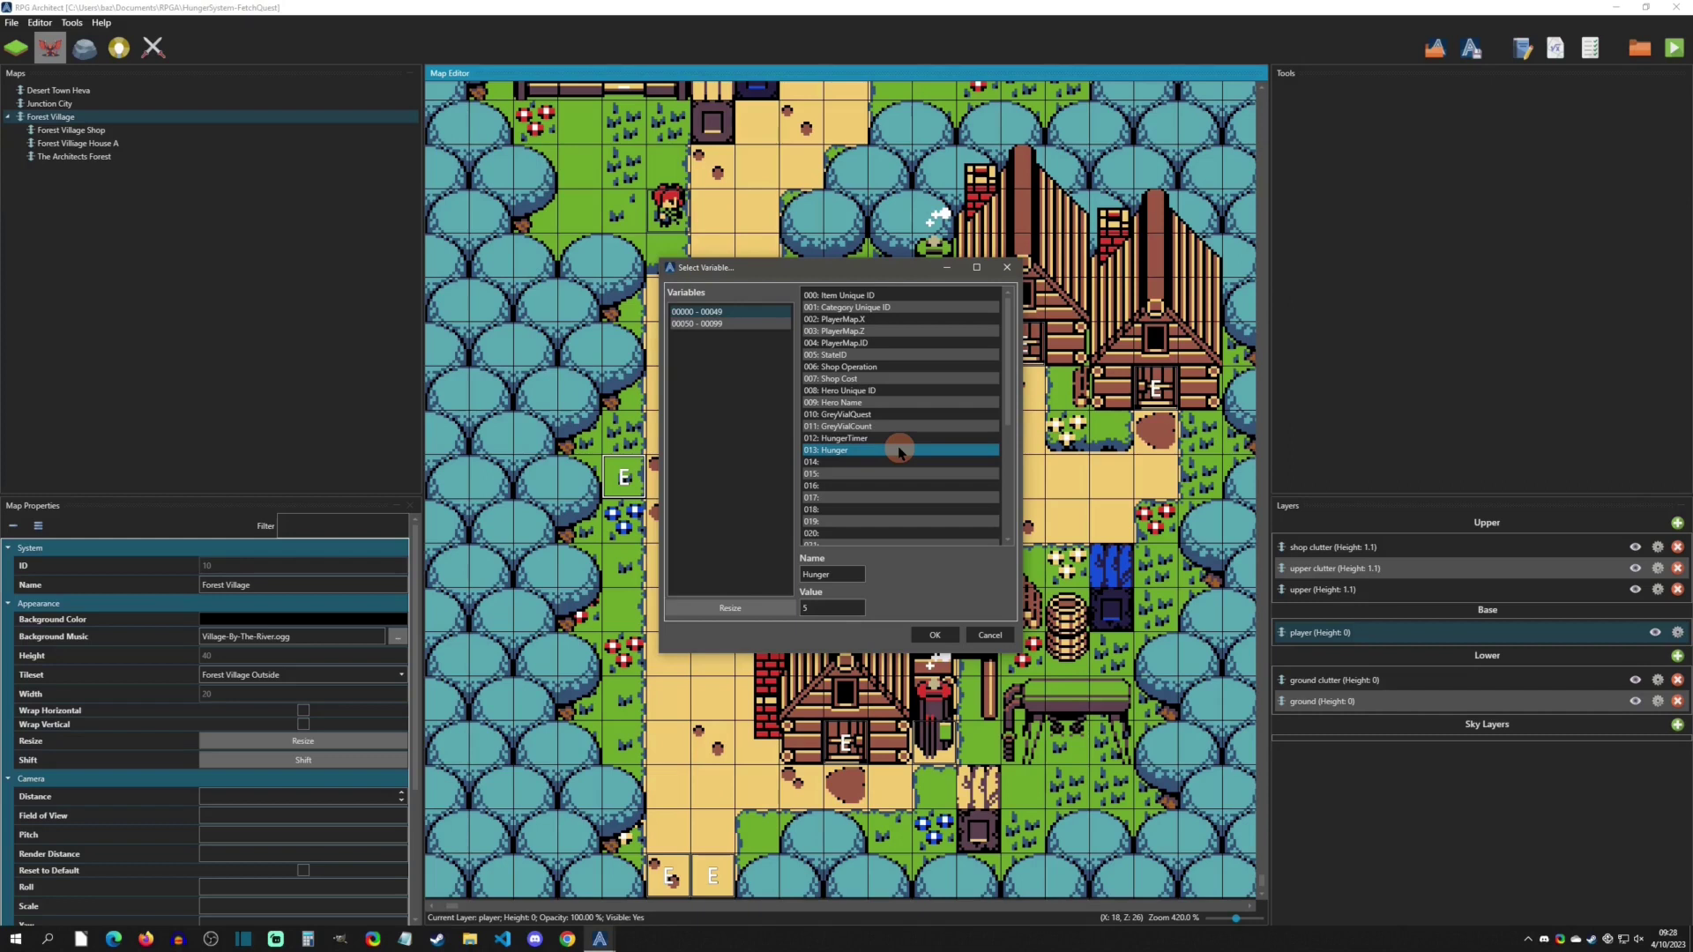
left_click(935, 634)
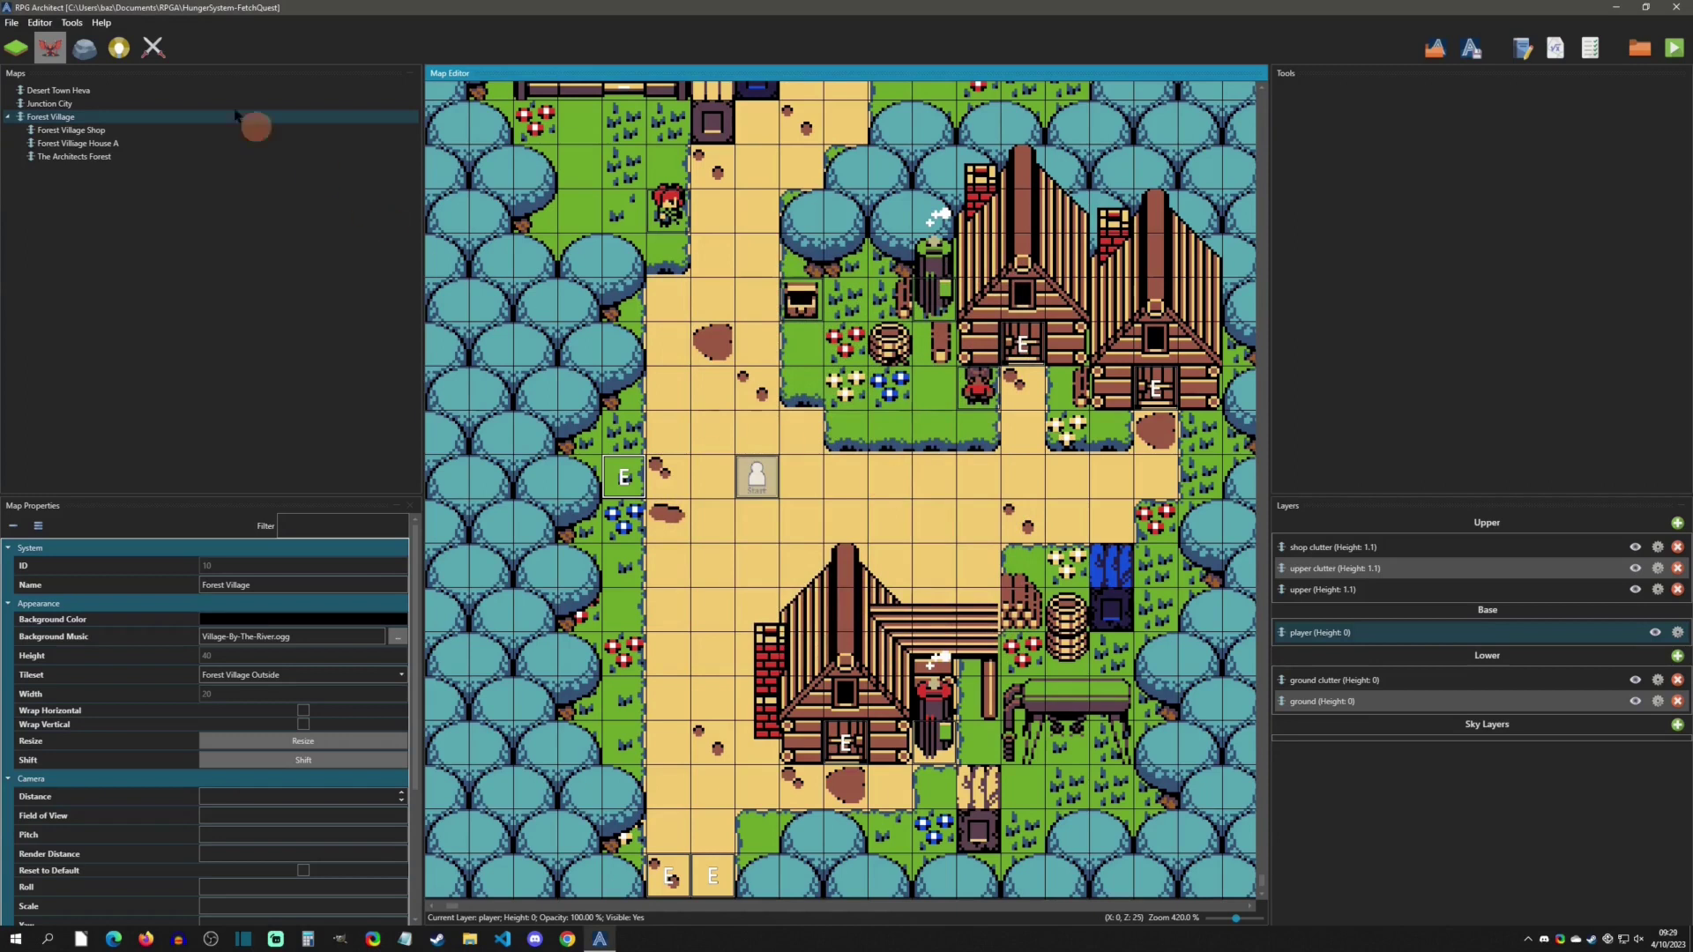
- In the project database's User Interfaces, select 021: Hunger 5 Full
left_click(71, 23)
left_click(97, 39)
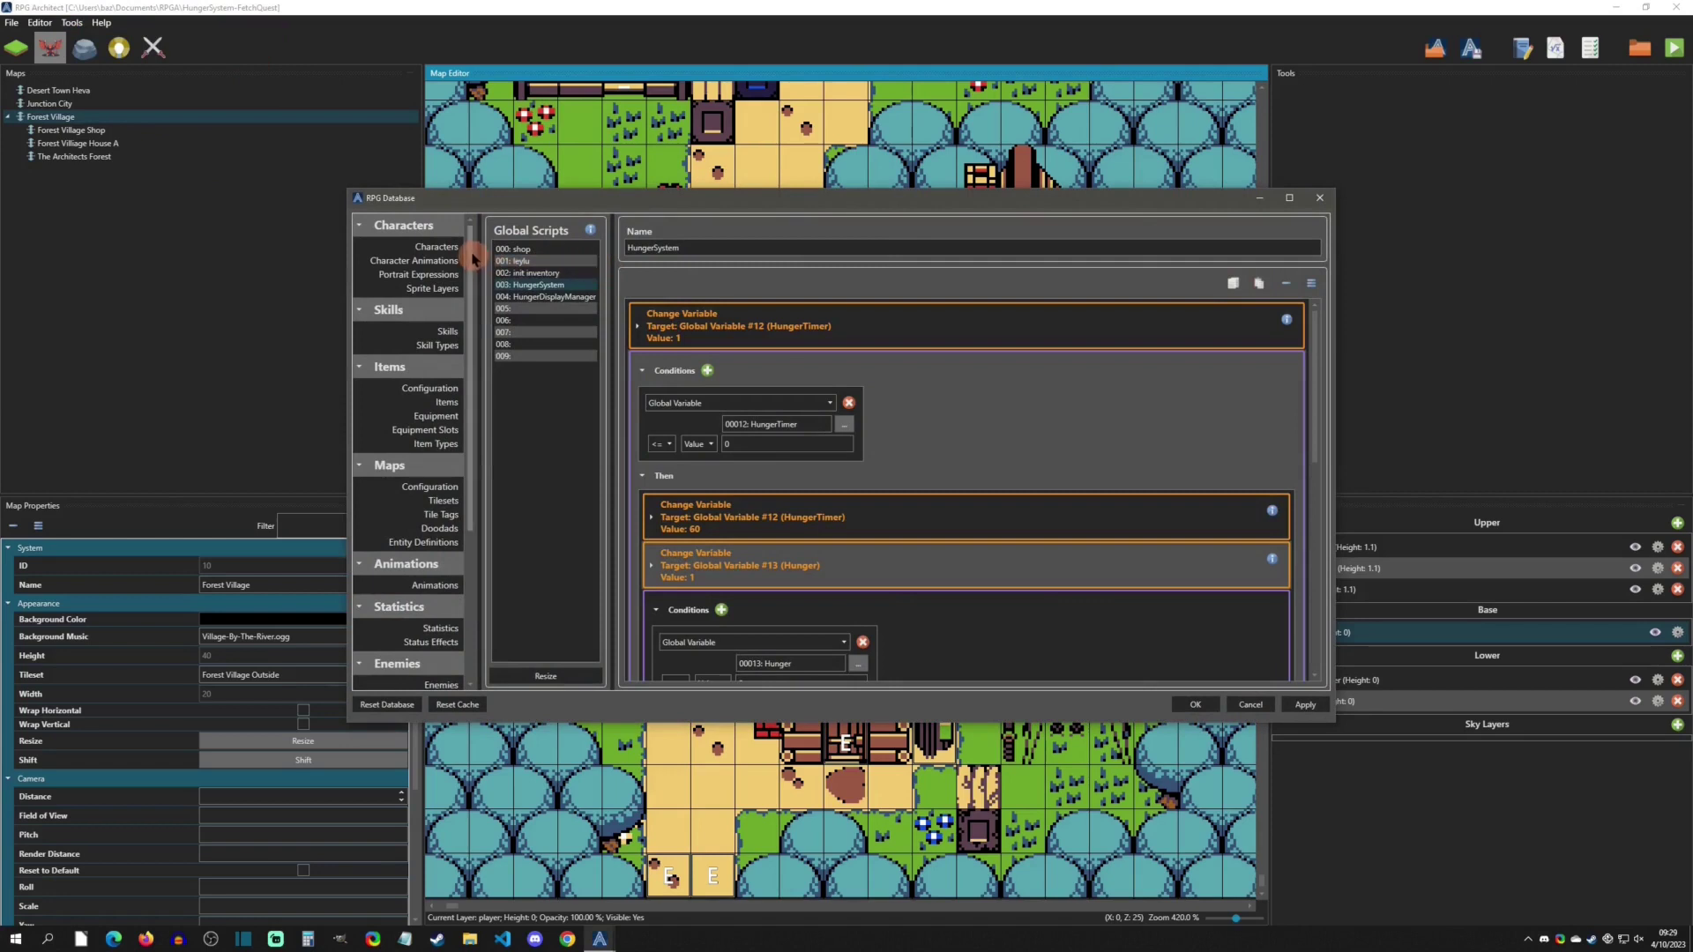
scroll(432, 457, "down", 5)
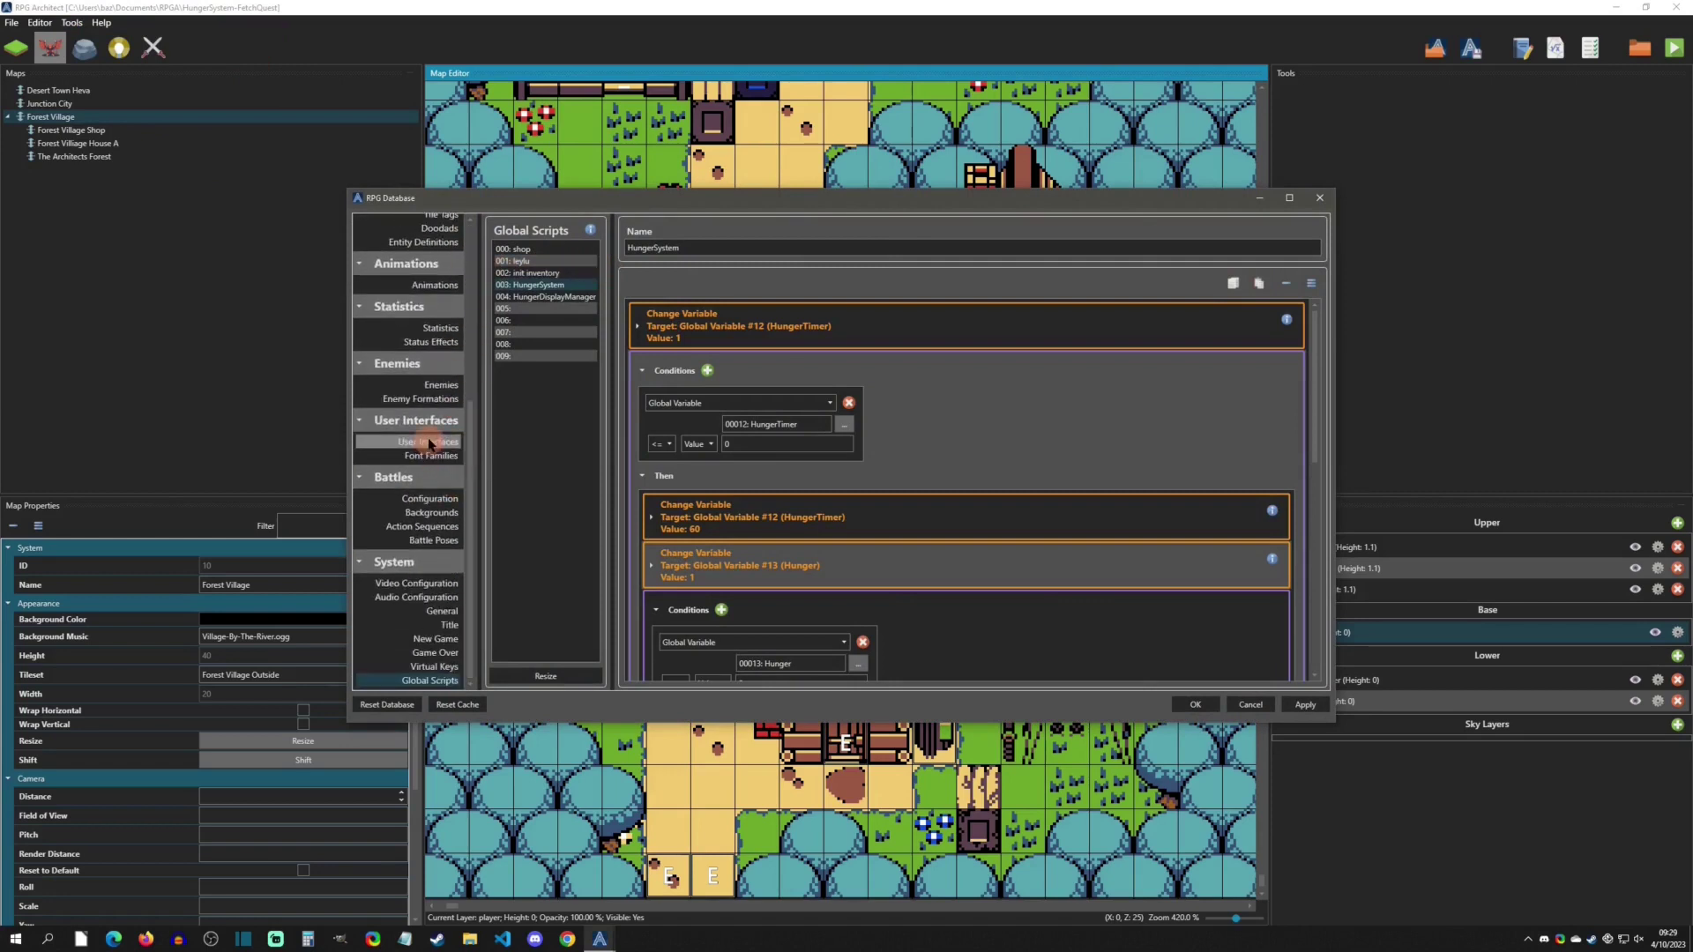
left_click(429, 442)
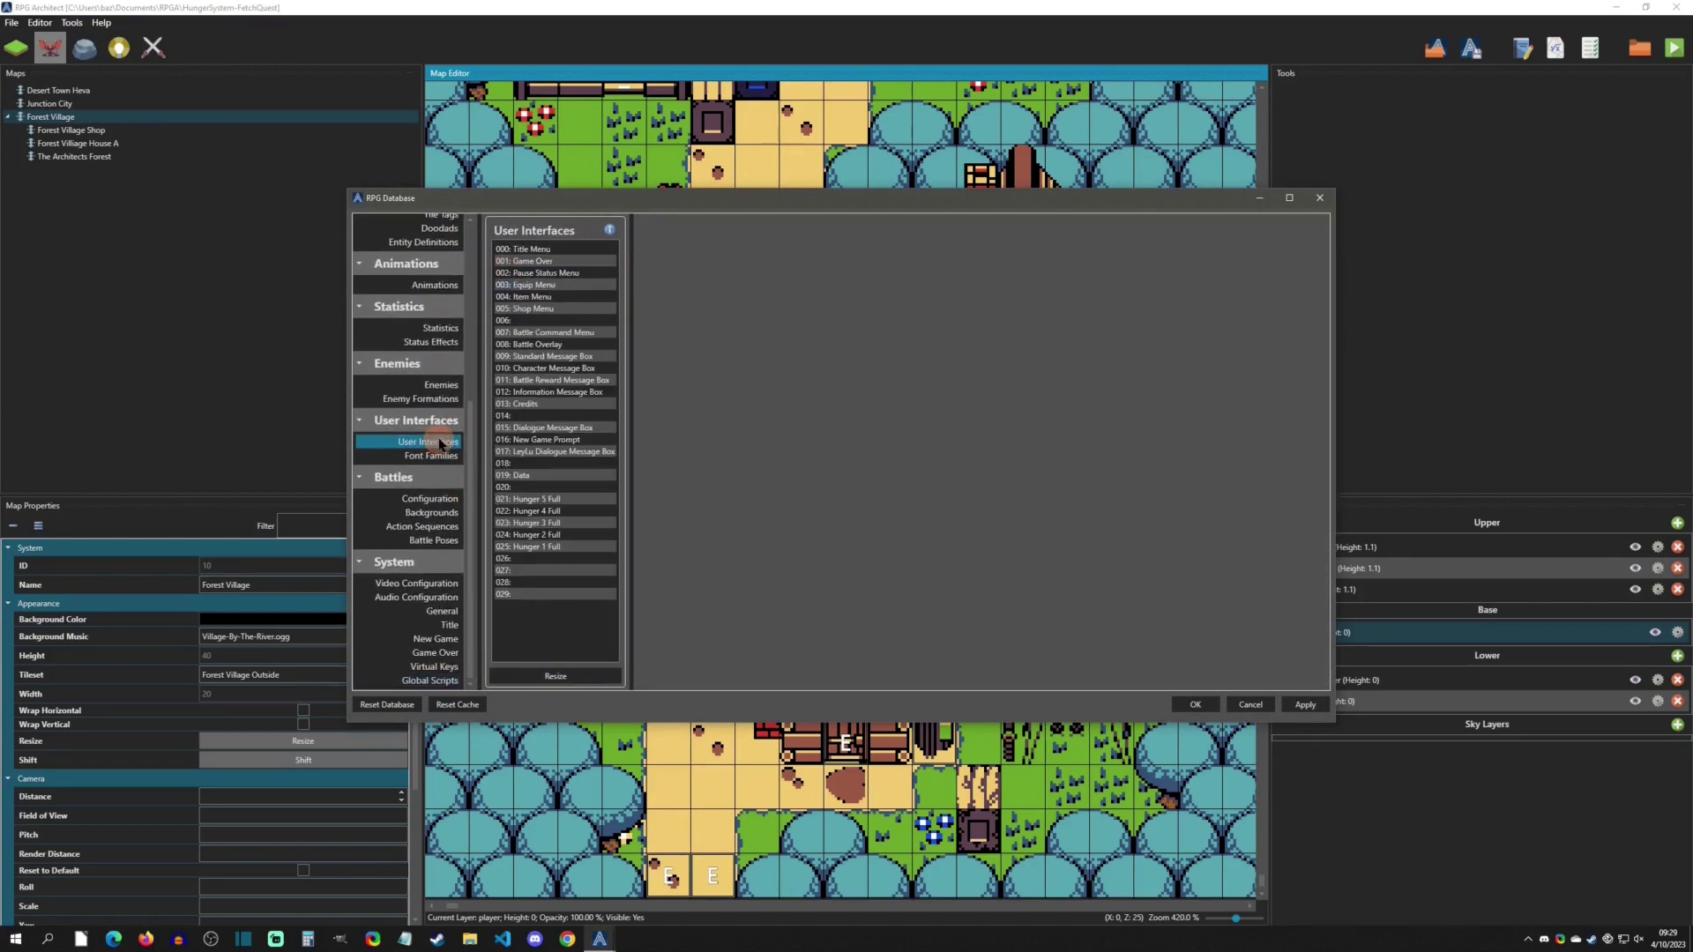
left_click(569, 499)
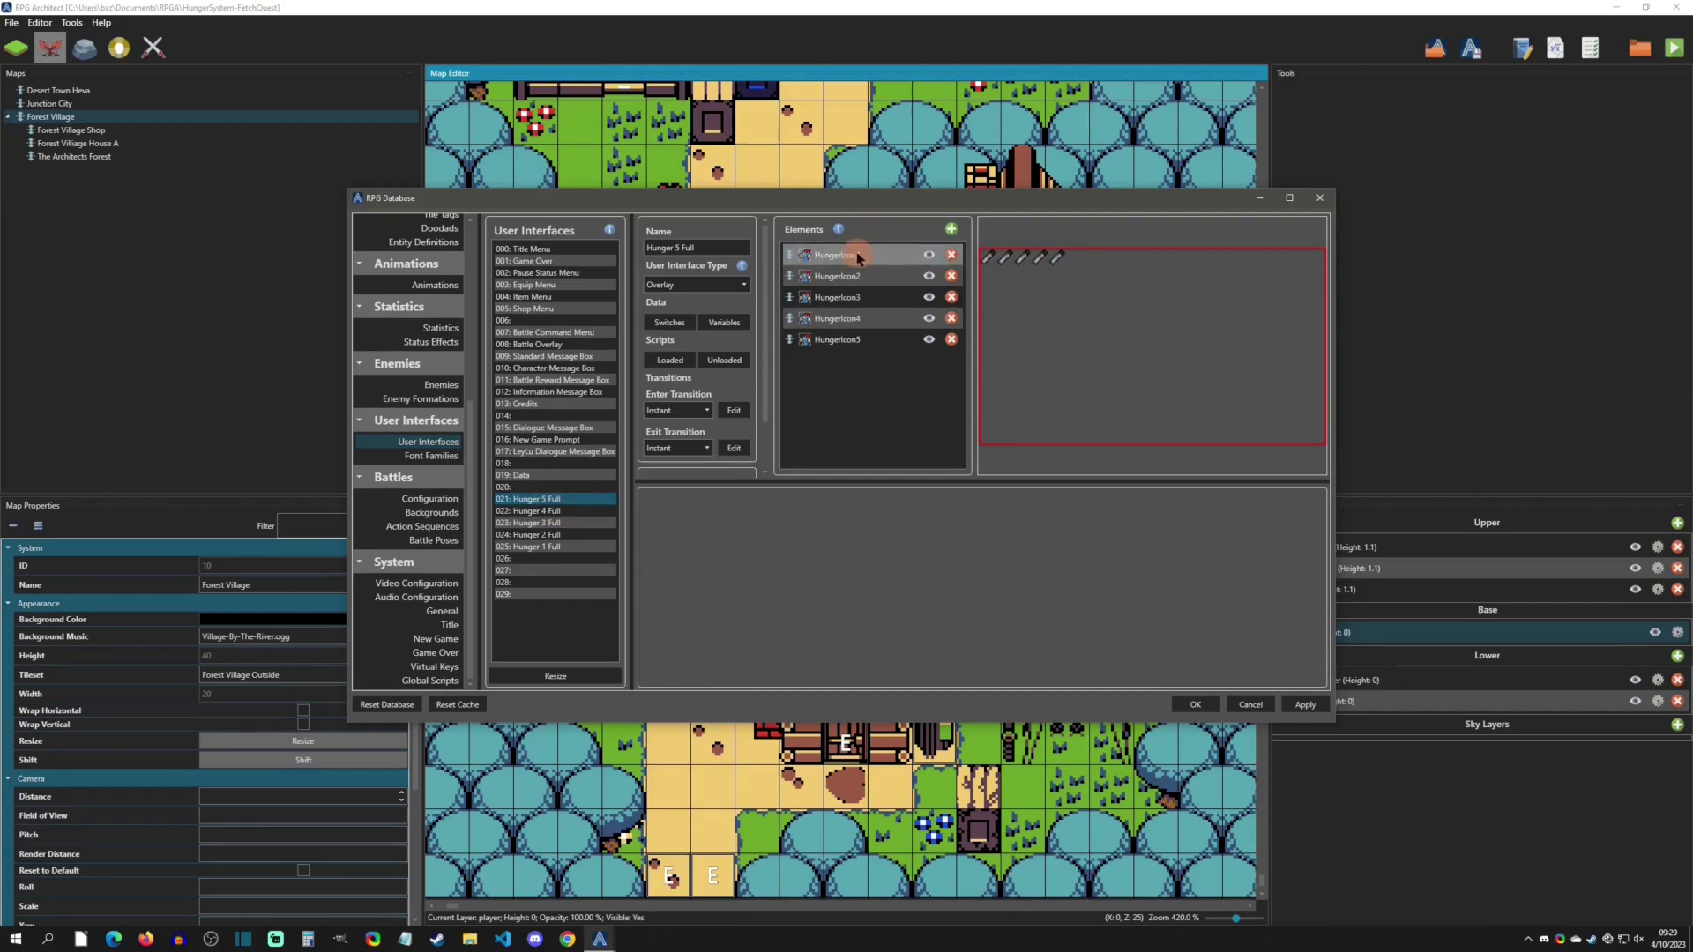
- Inspect HungerIcon1 and HungerIcon2 properties, ending on HungerIcon1's icons sheet.png sprite settings
left_click(952, 229)
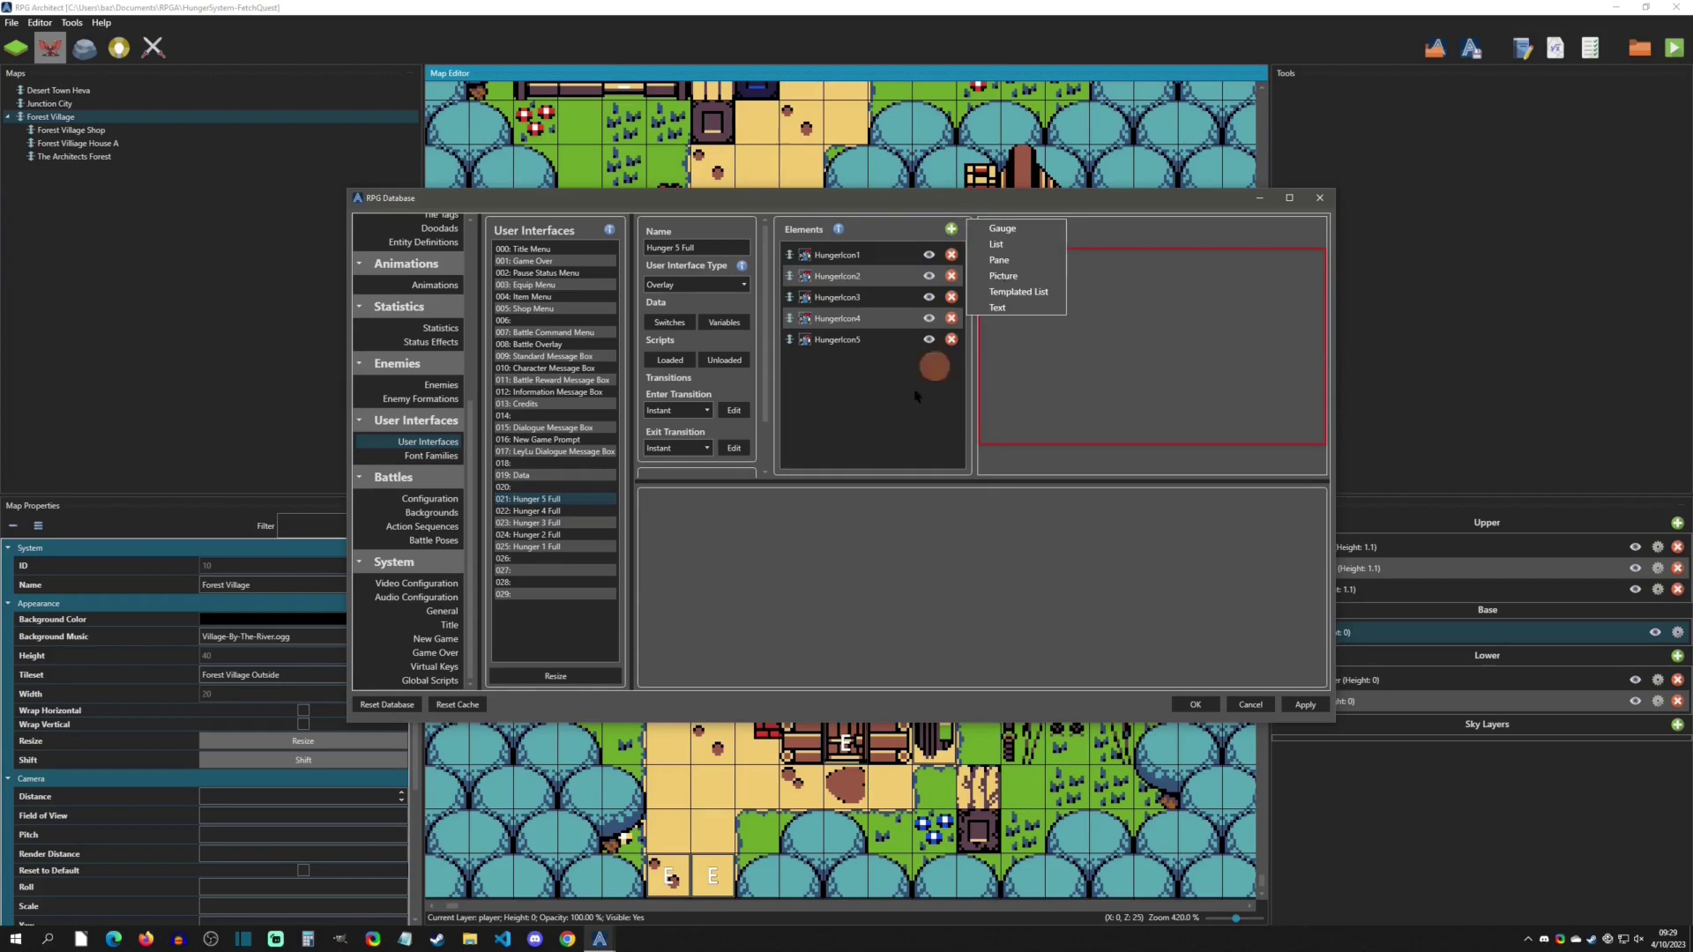
left_click(855, 255)
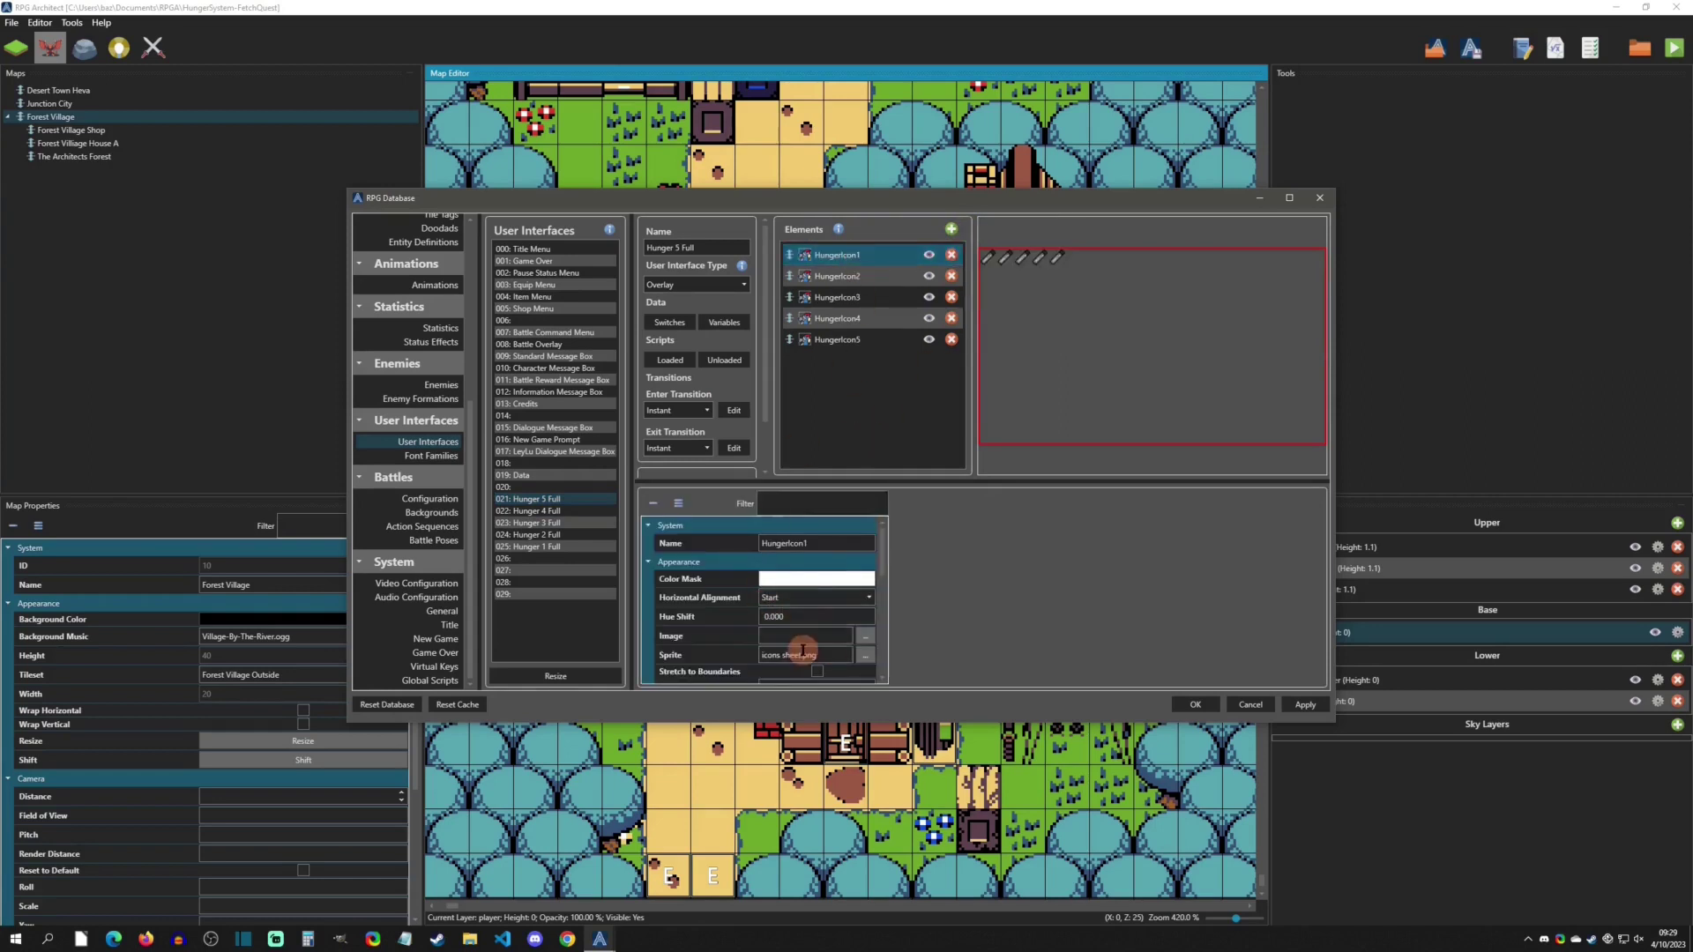
left_click_drag(882, 538, 824, 616)
left_click(838, 276)
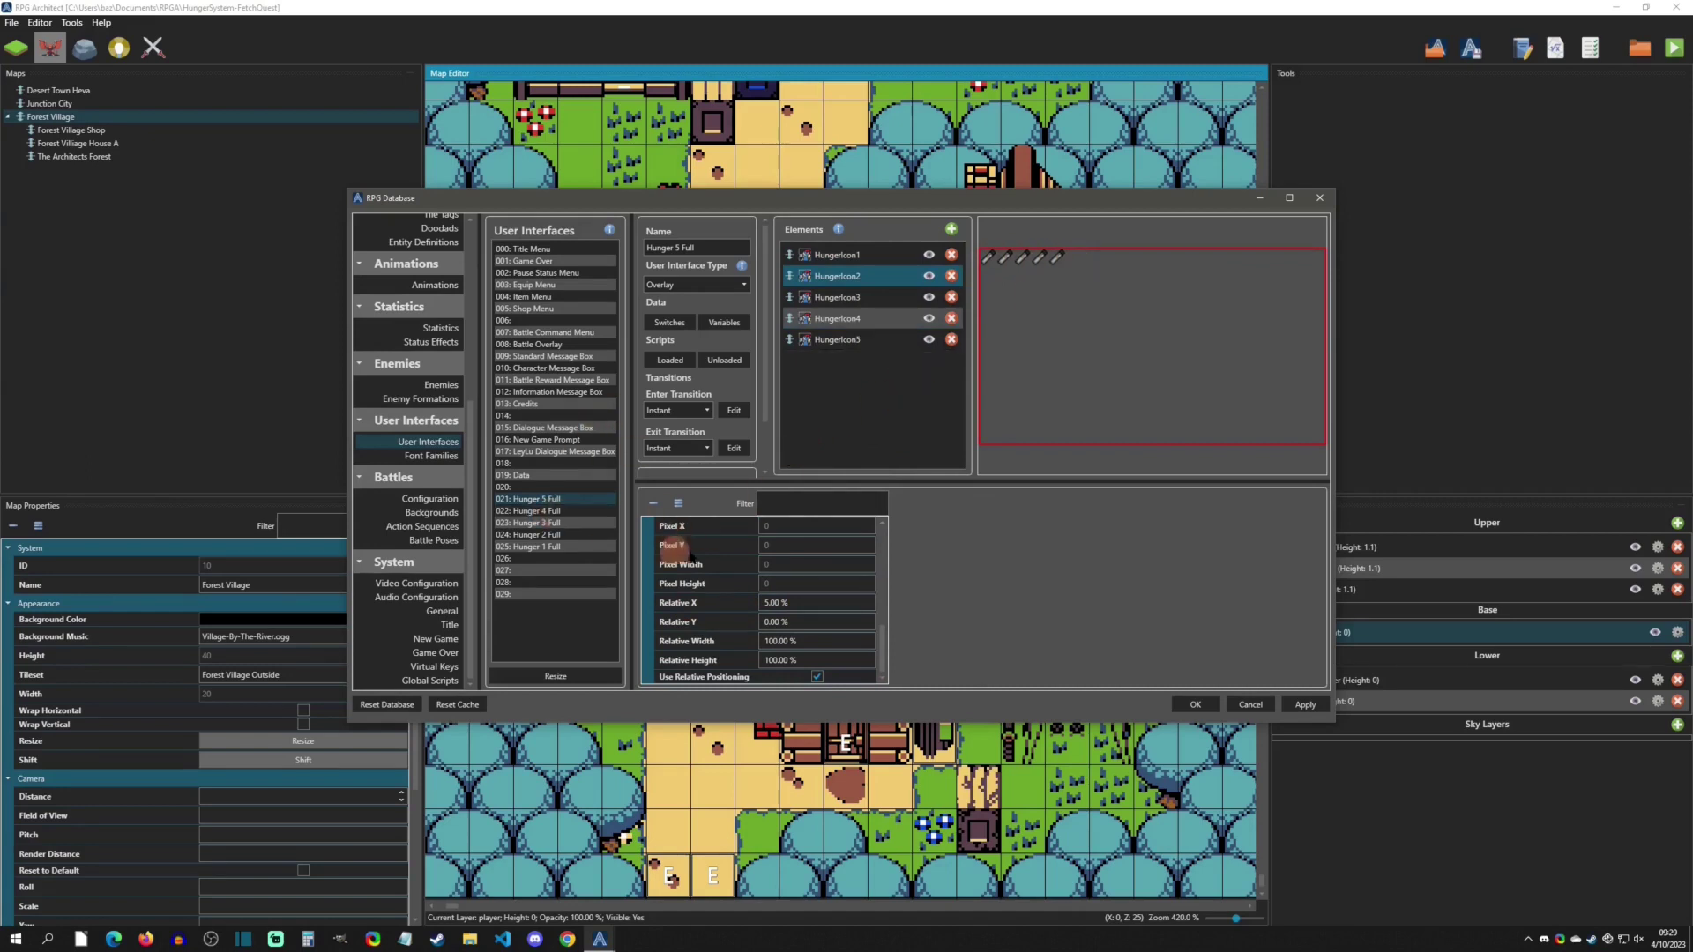
left_click_drag(882, 633, 885, 527)
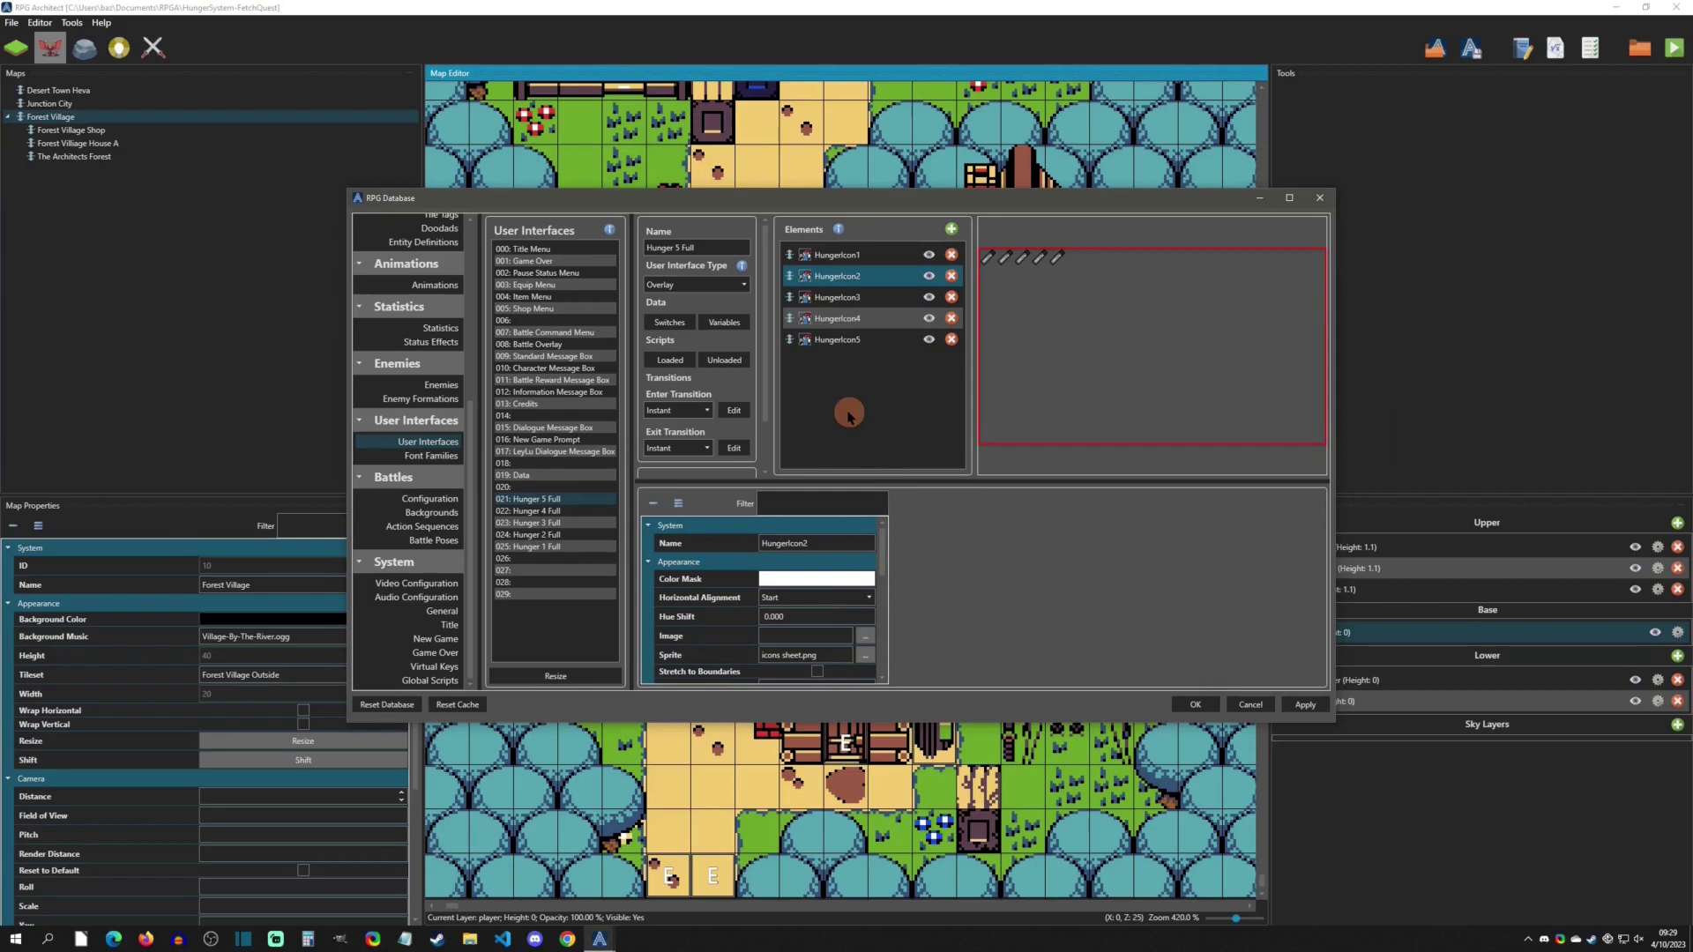
left_click(835, 257)
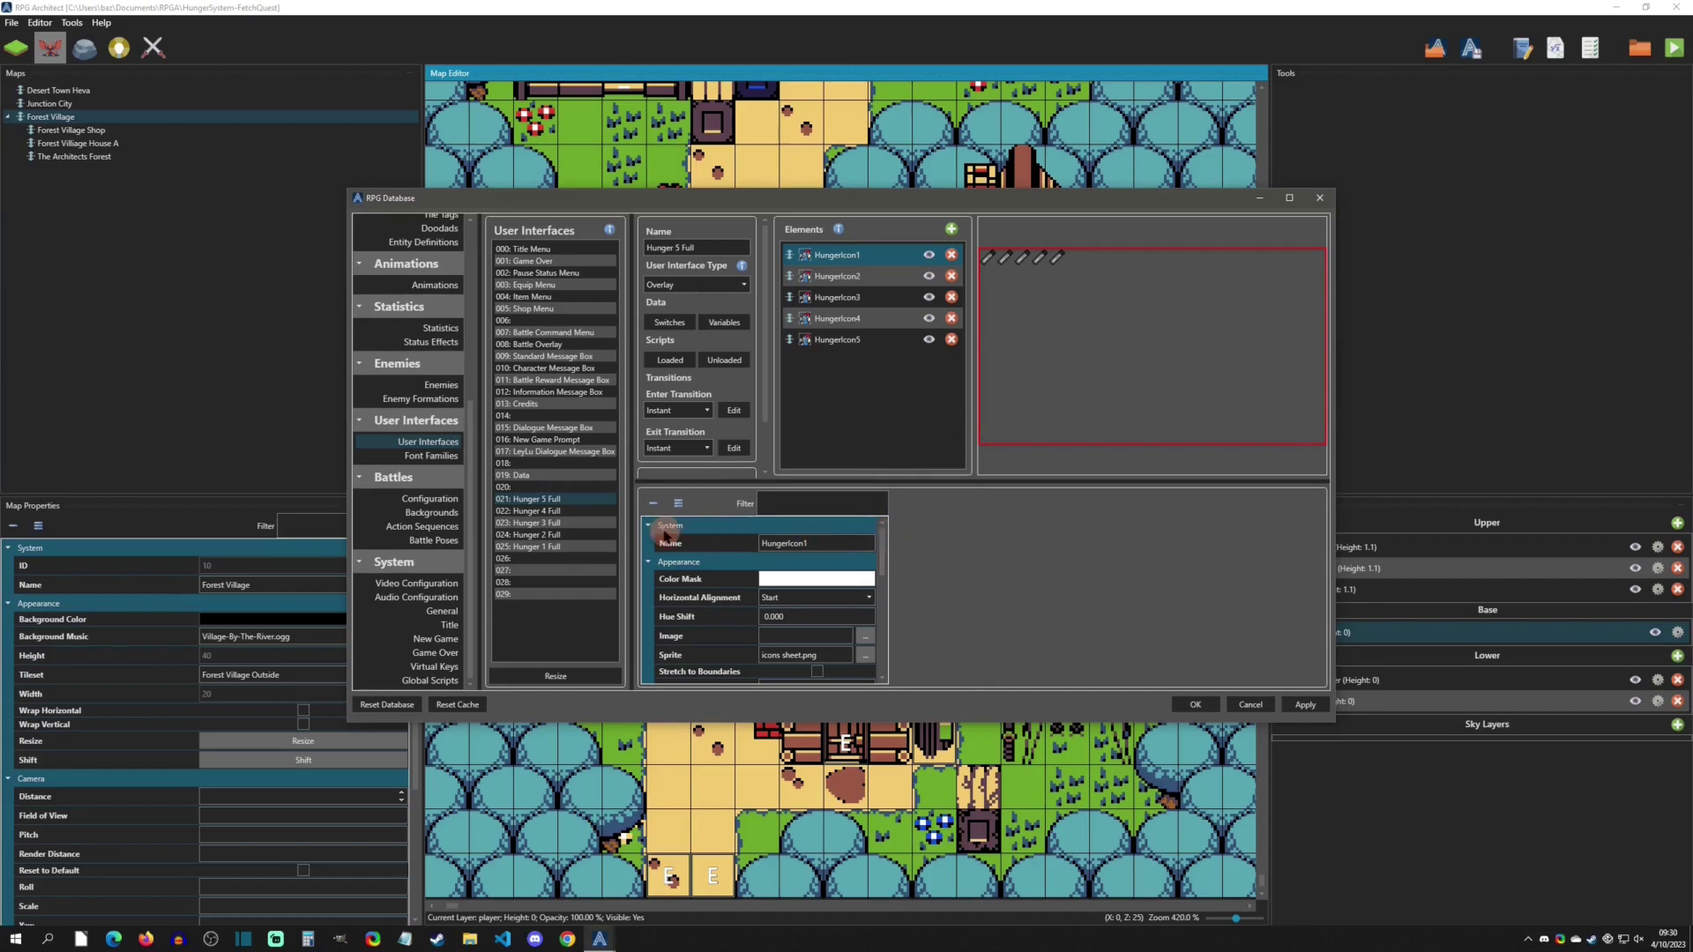
- Review the Hunger 4 Full to Hunger 1 Full interfaces, then close the database with OK
left_click(558, 514)
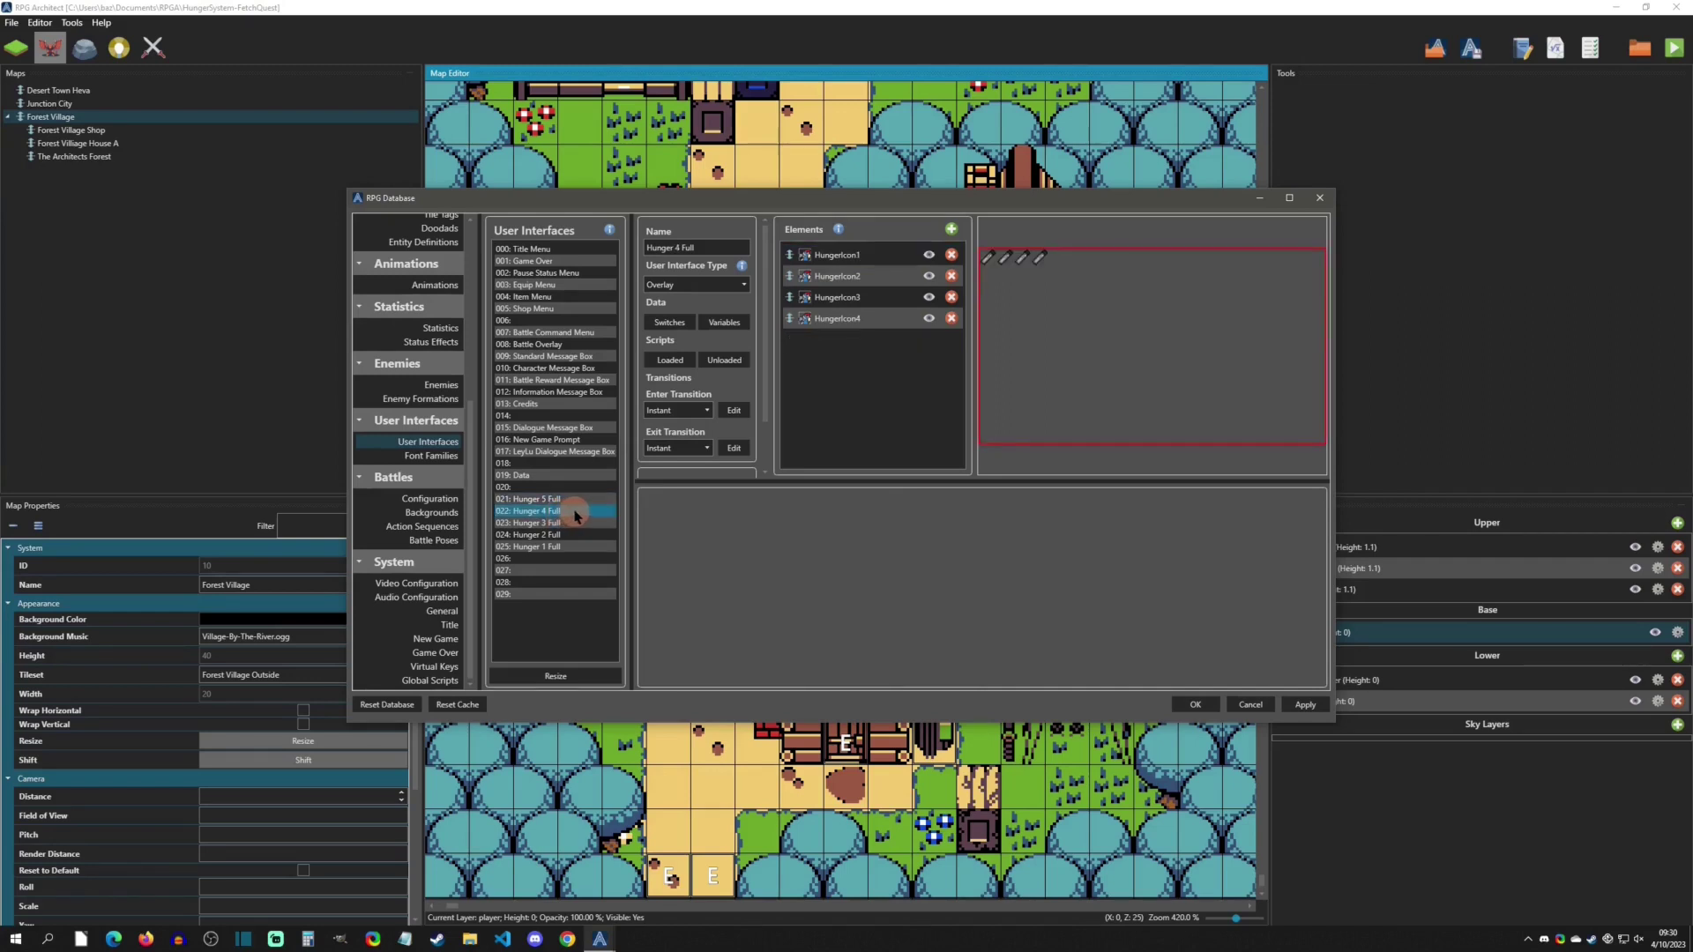
left_click(572, 524)
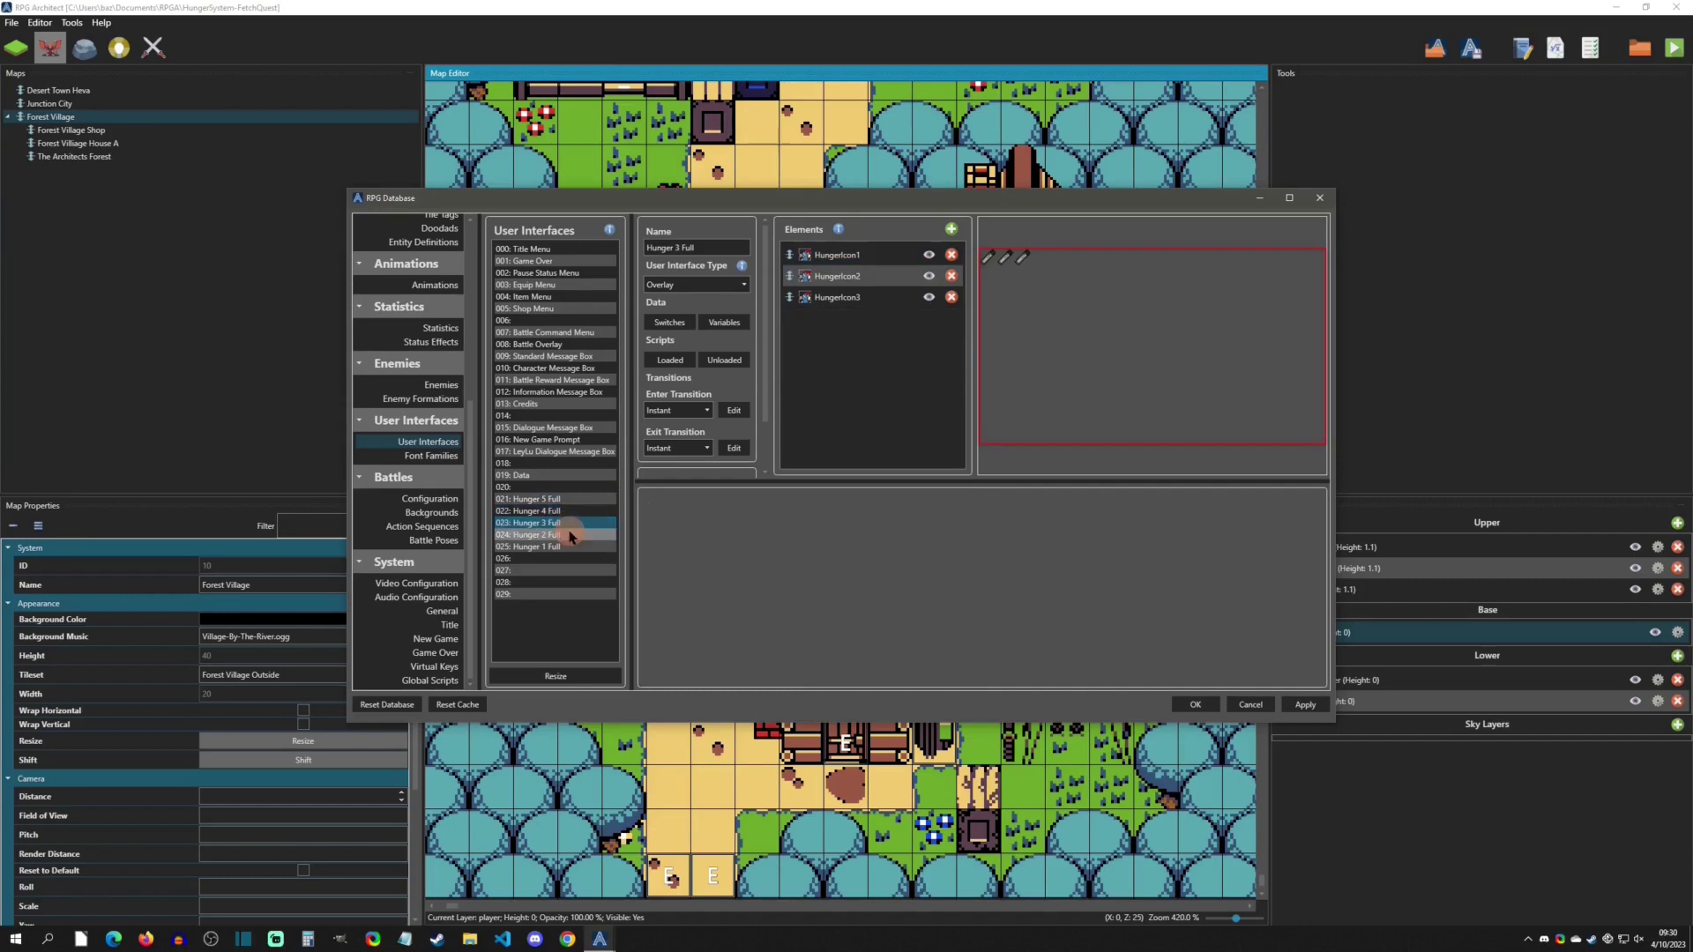
left_click(569, 535)
left_click(565, 547)
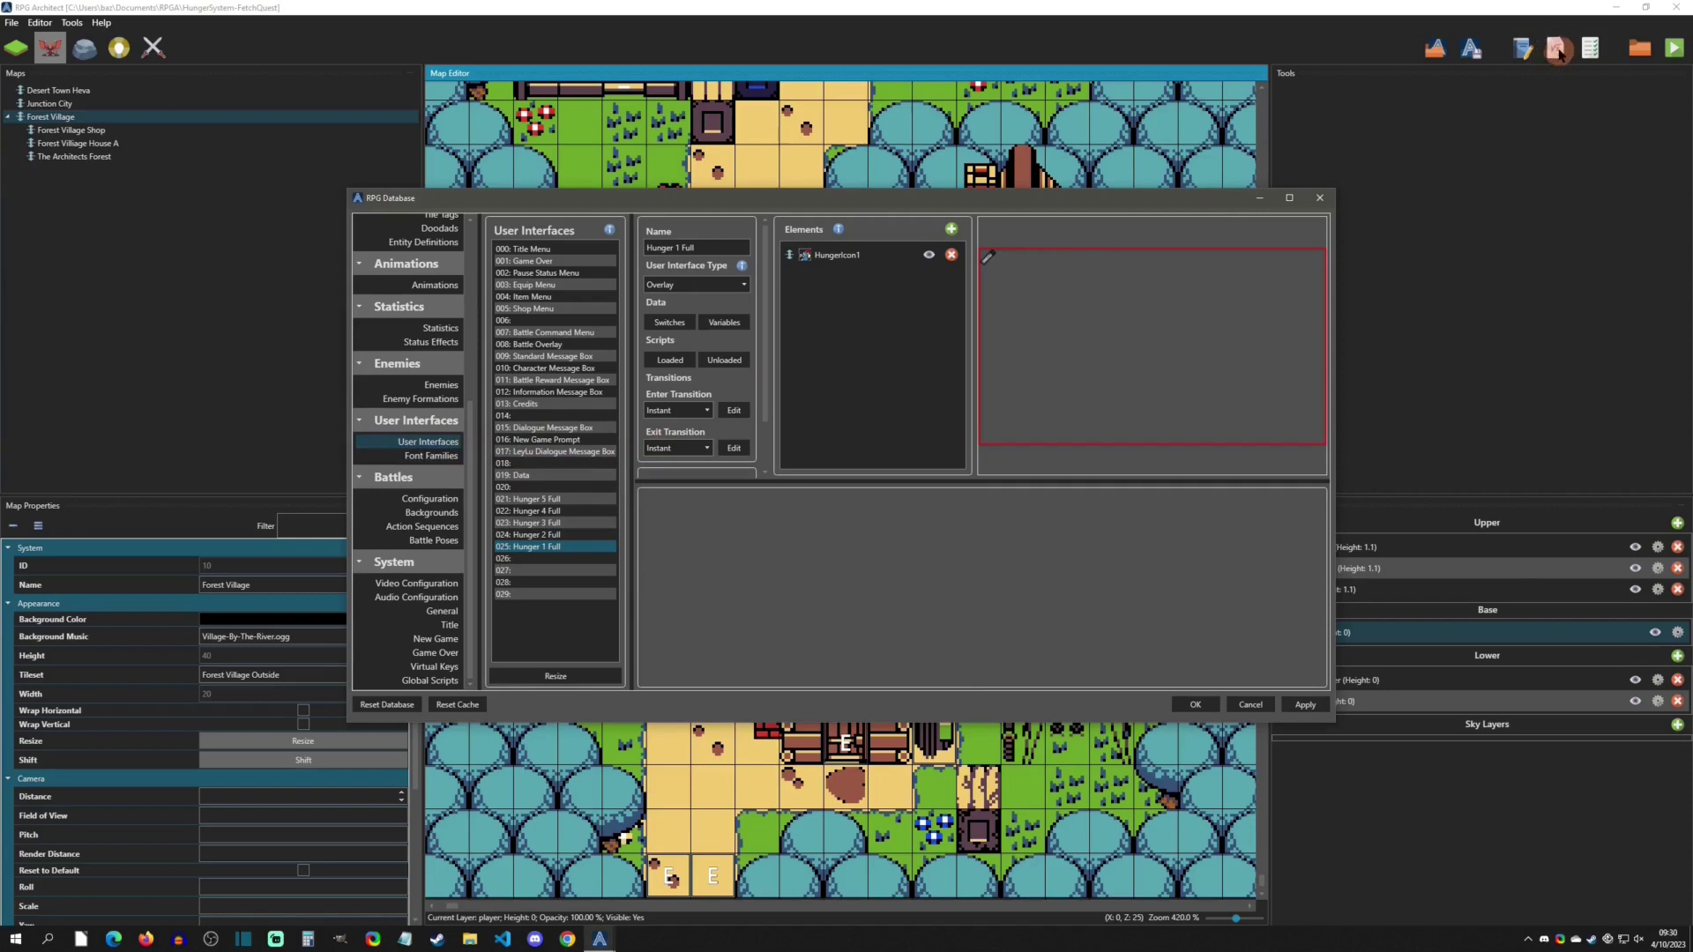
left_click(427, 444)
left_click(1196, 703)
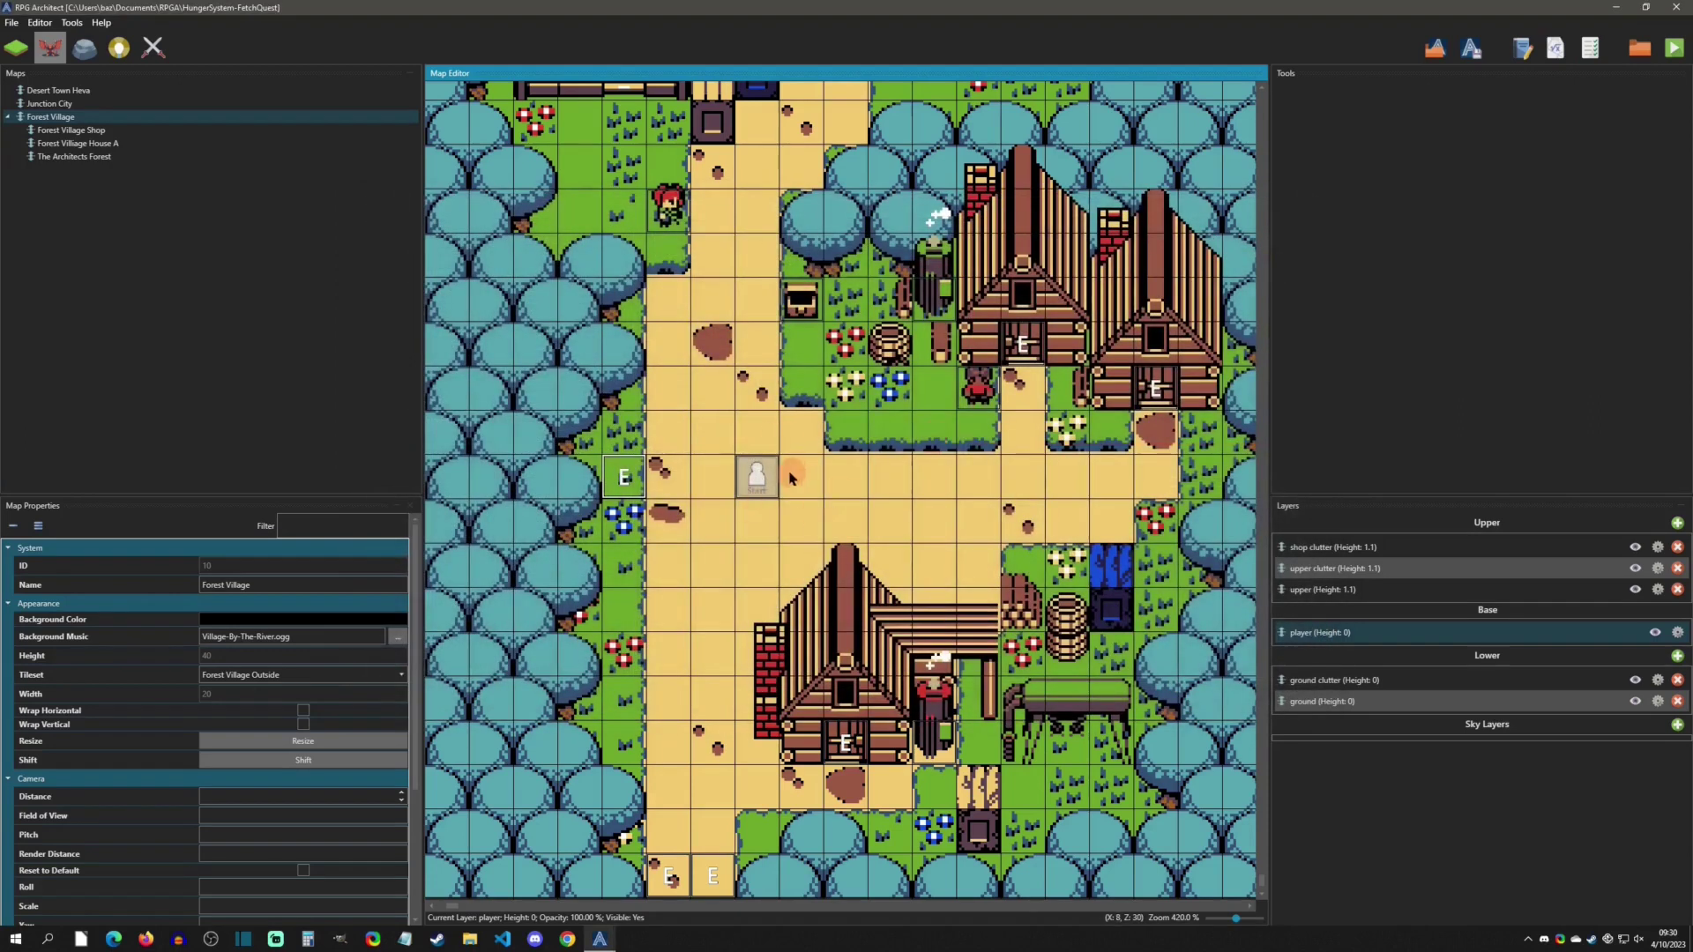
- Open the Hunger System entity and review its InitializeHungerTimer script and Processing's Local Switch condition
double_click(629, 480)
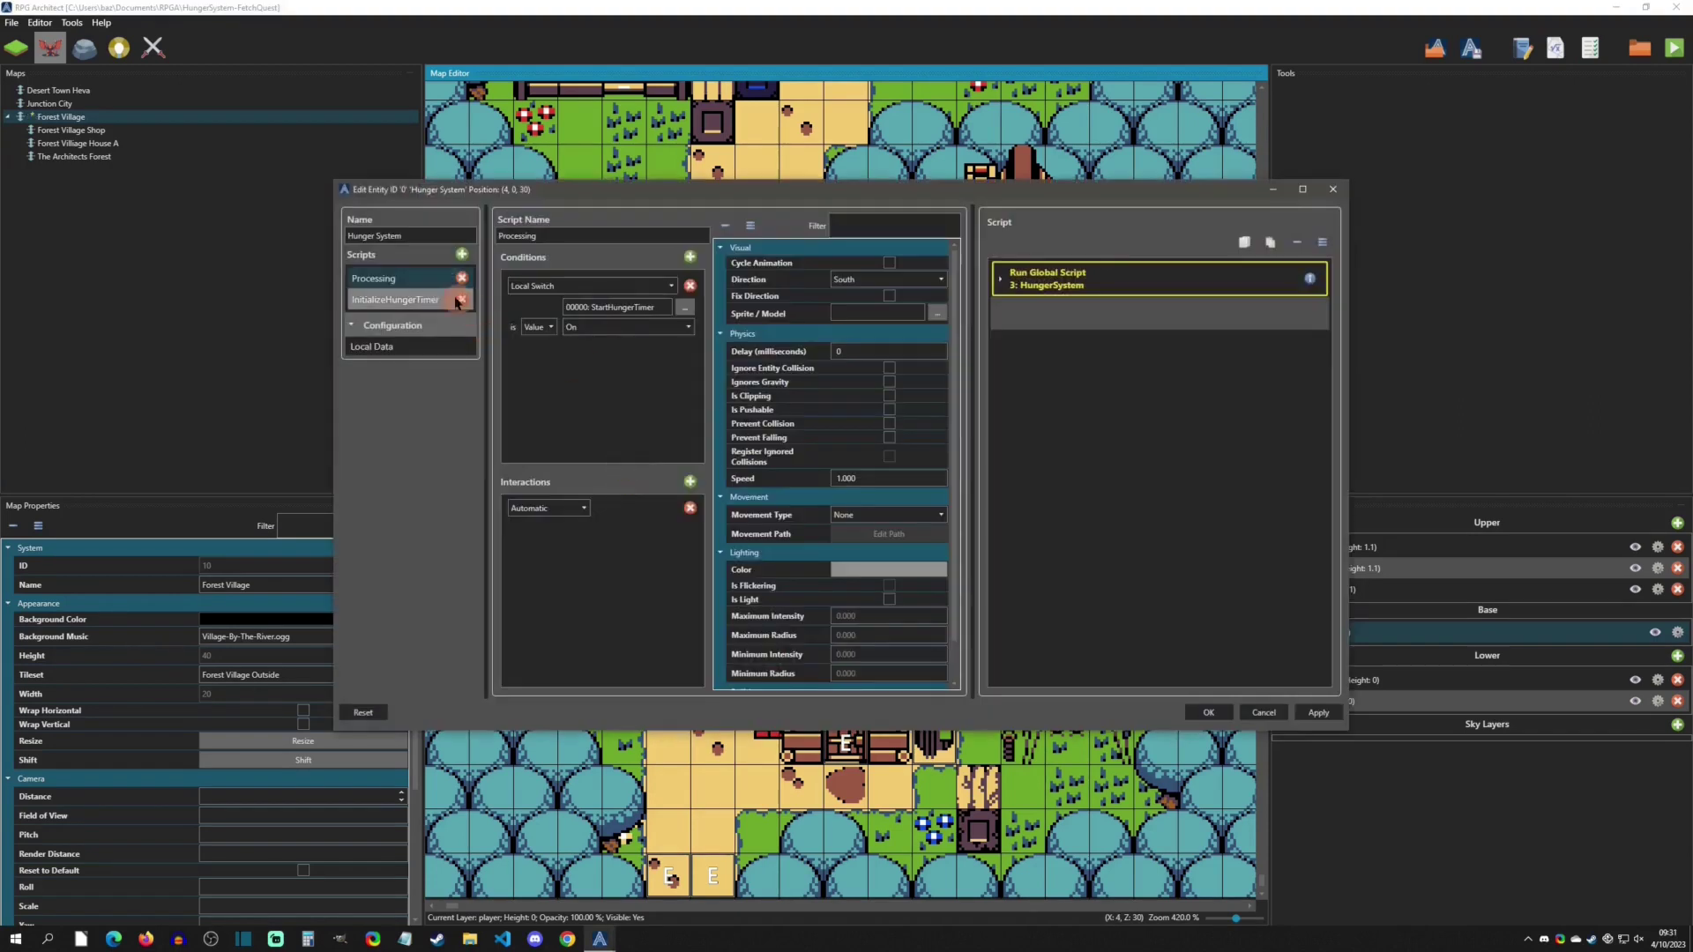
left_click(450, 300)
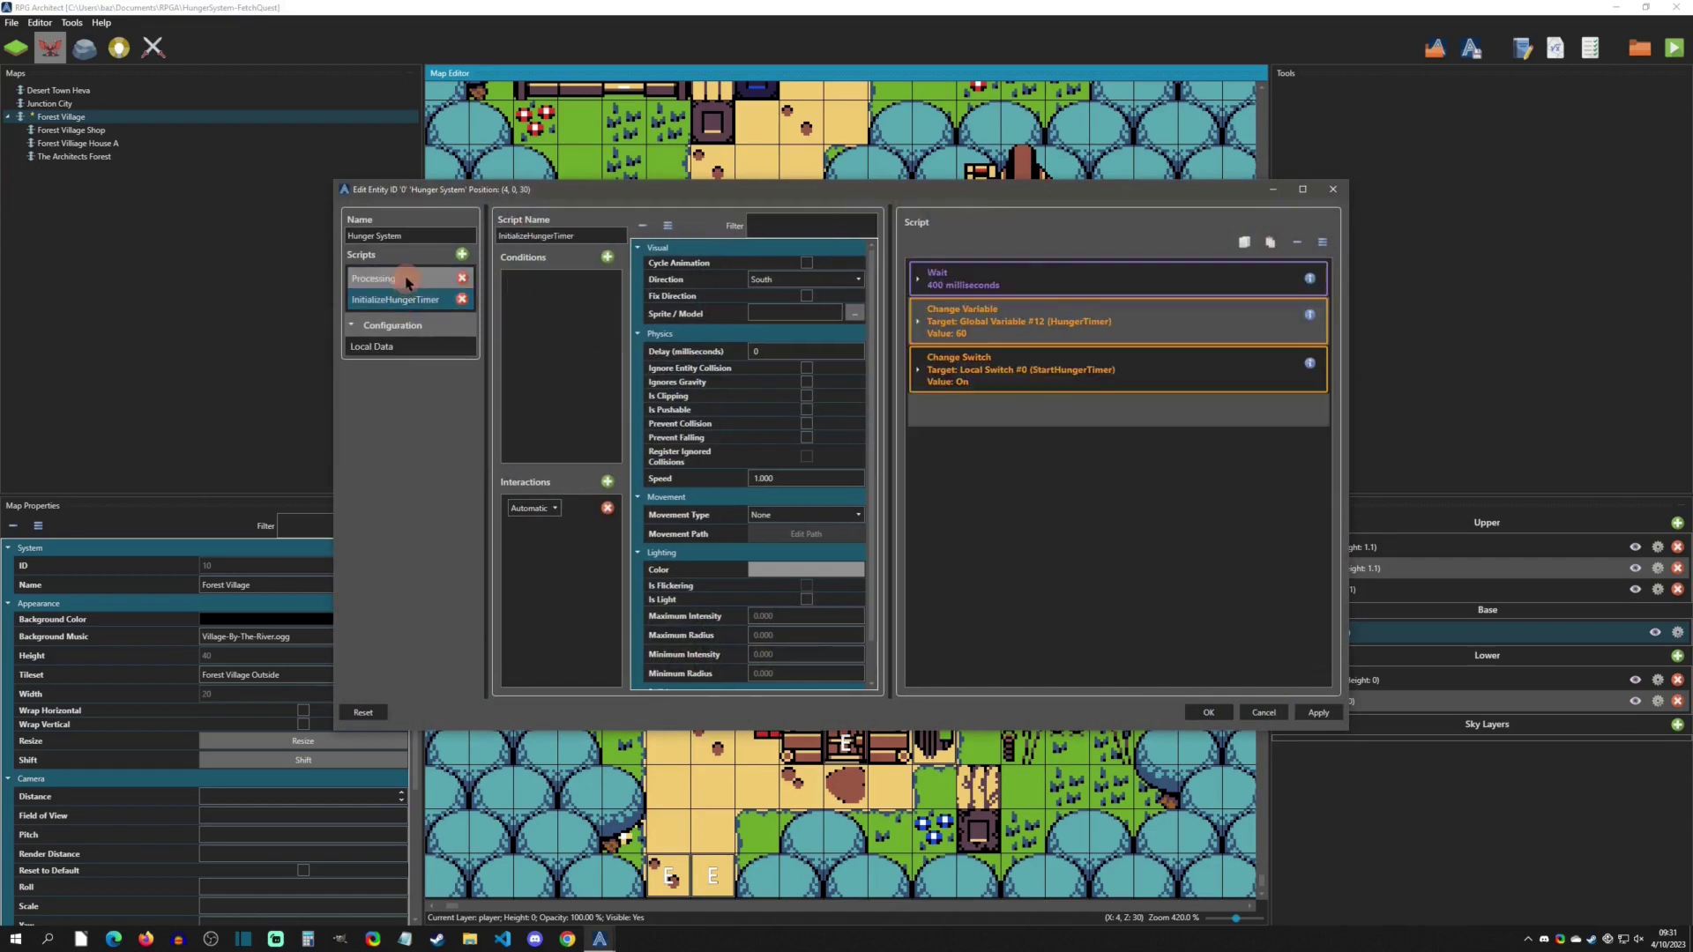
left_click(410, 285)
left_click(411, 283)
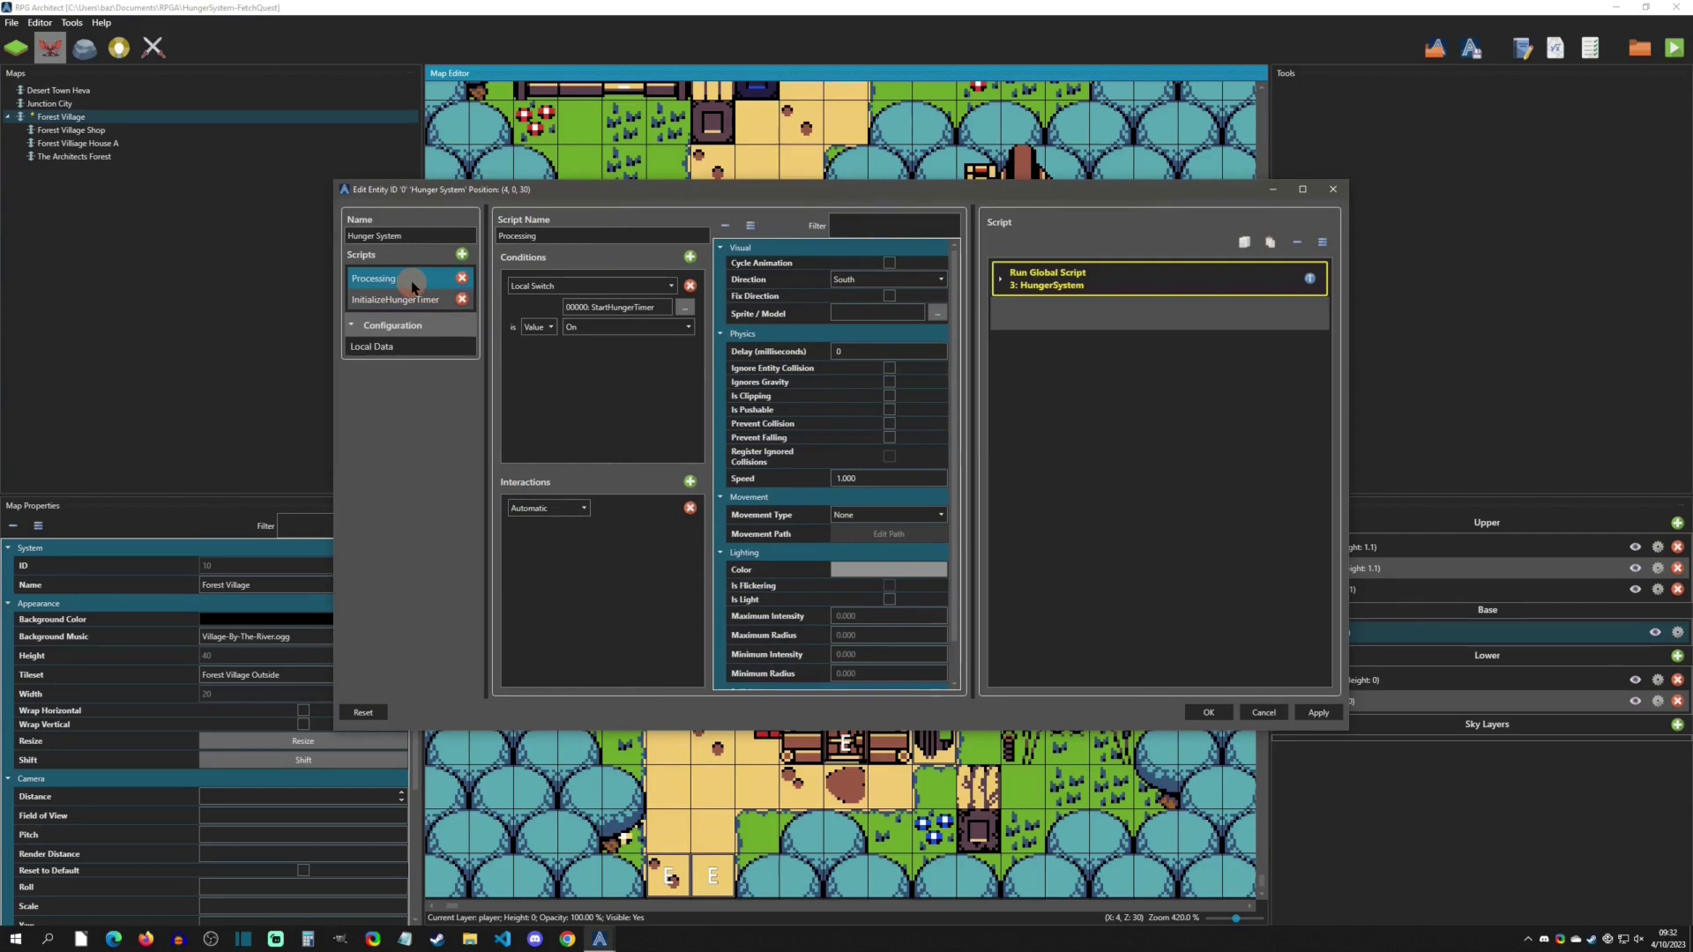
left_click(605, 331)
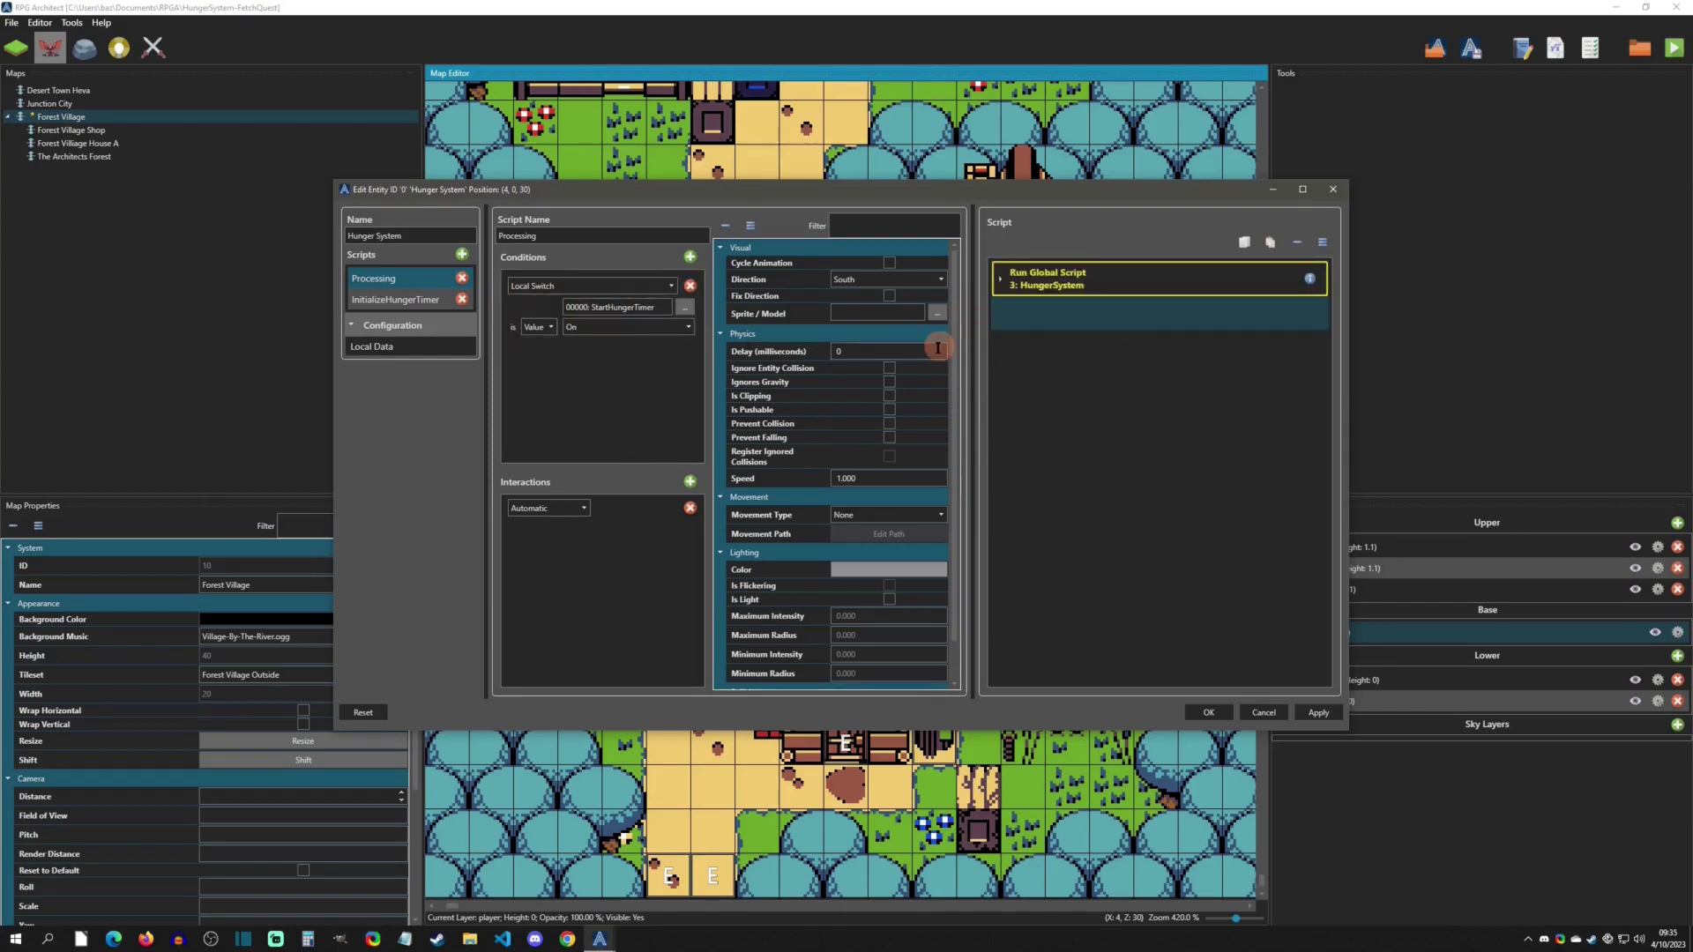
left_click(414, 302)
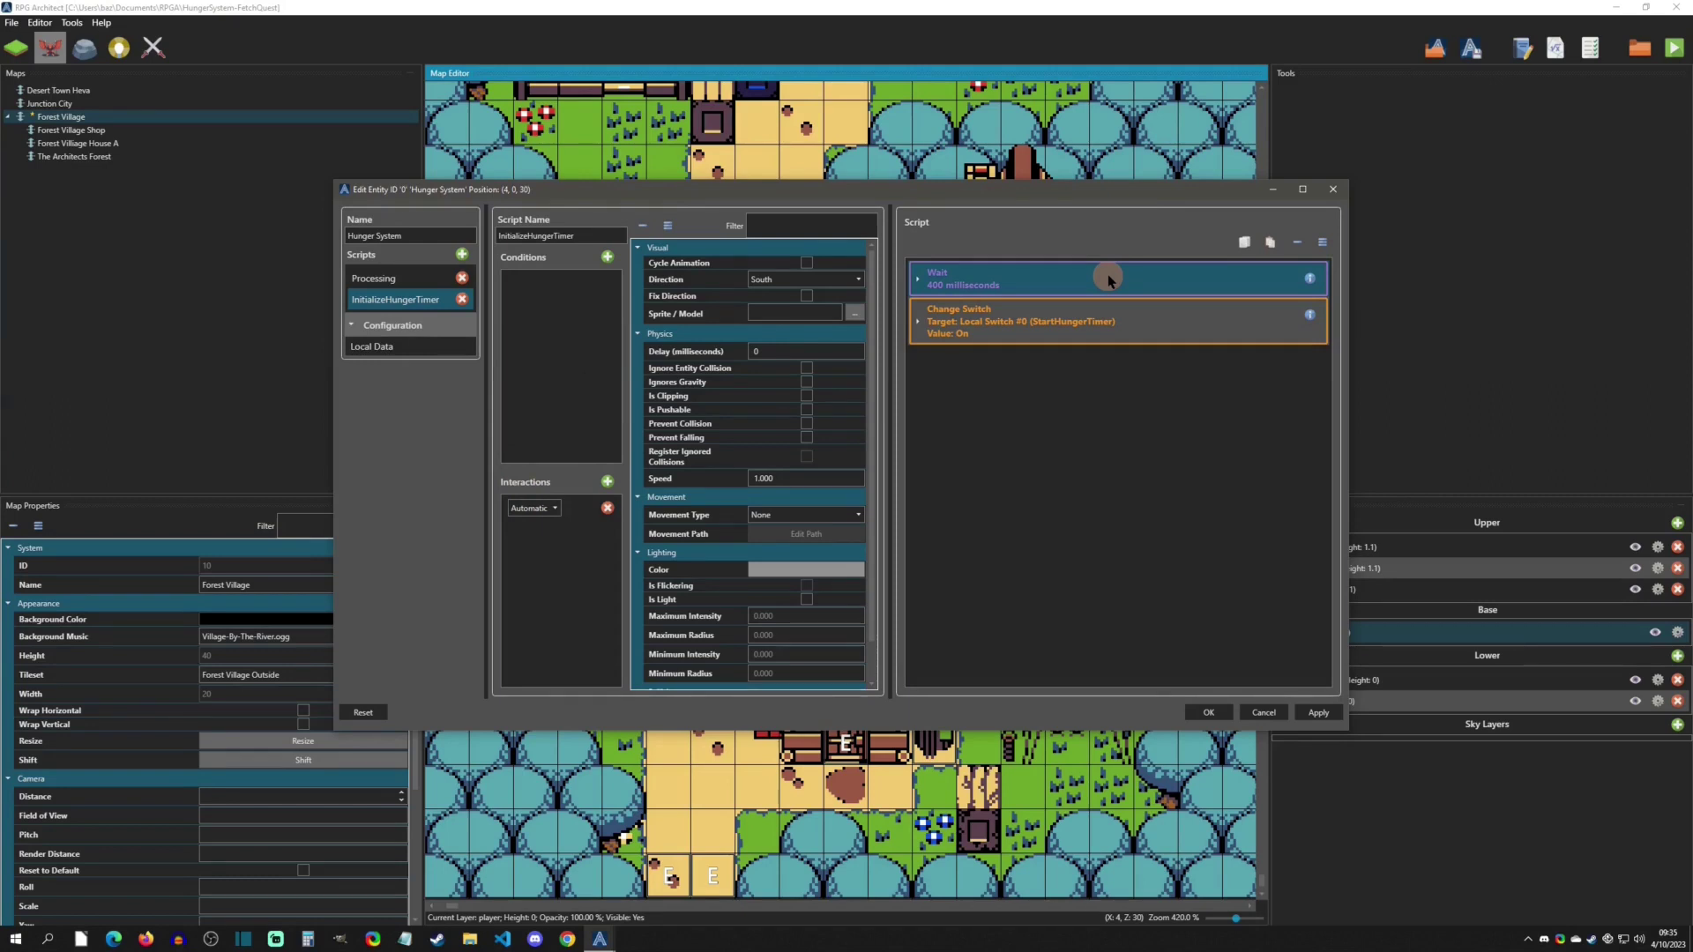
- Move the Change Switch command back into place and show the entity's Local Data
left_click_drag(1107, 309, 1139, 318)
left_click(390, 347)
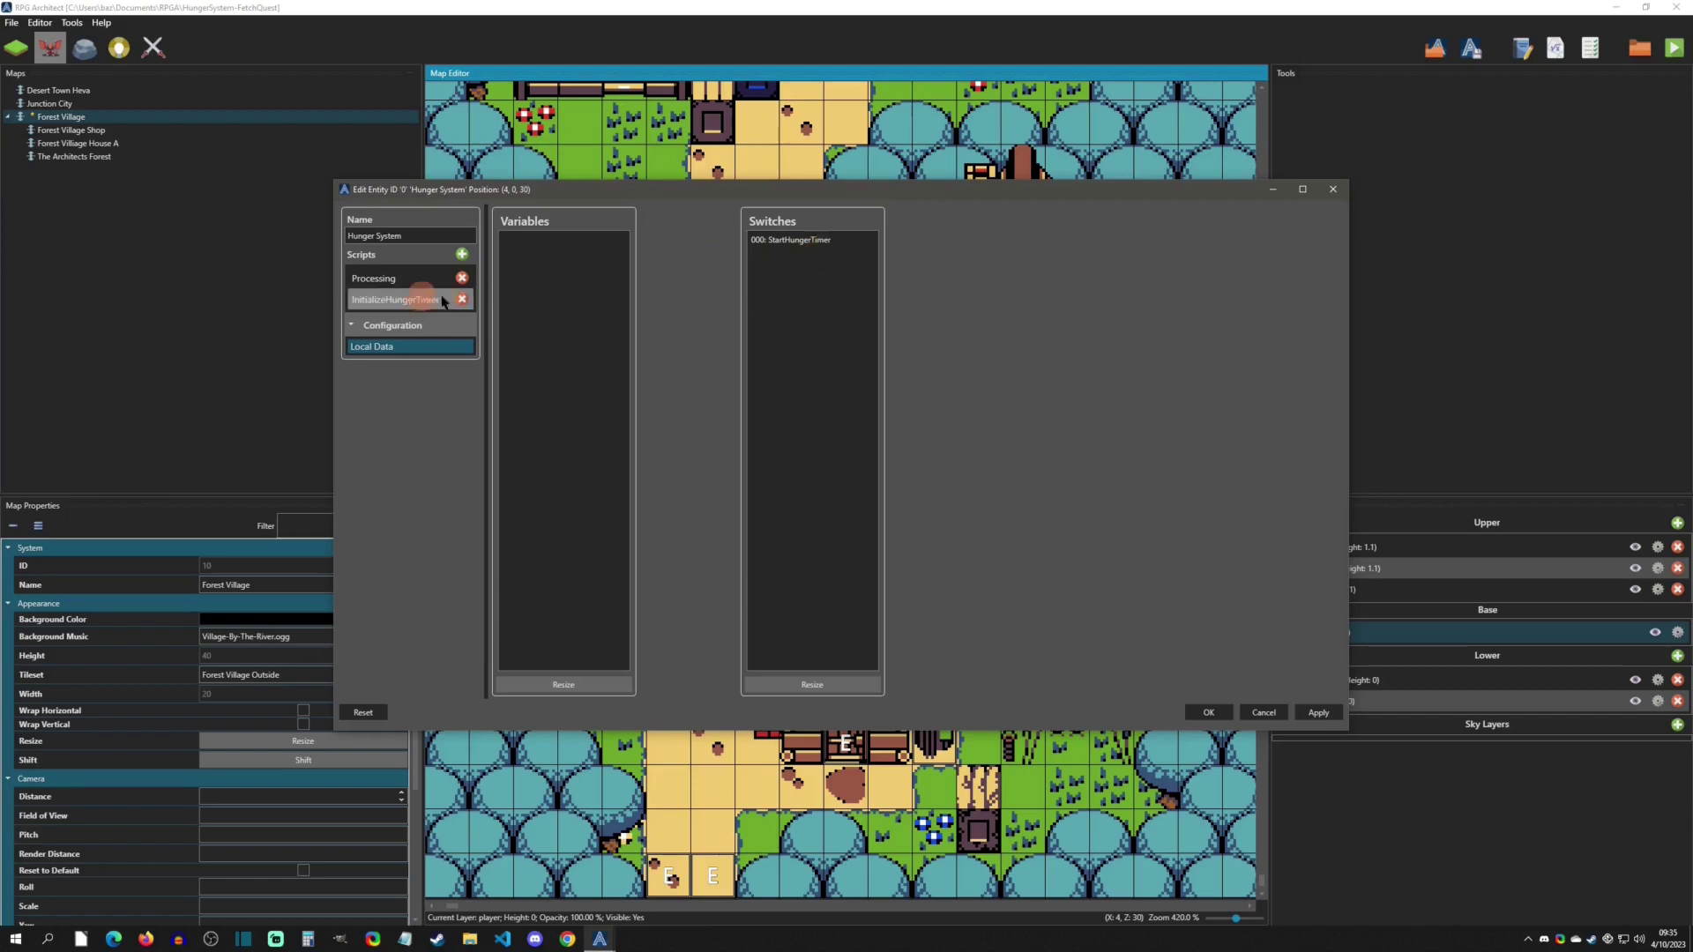
- Select local switch 000: StartHungerTimer to show its definition, starting value off
left_click(815, 241)
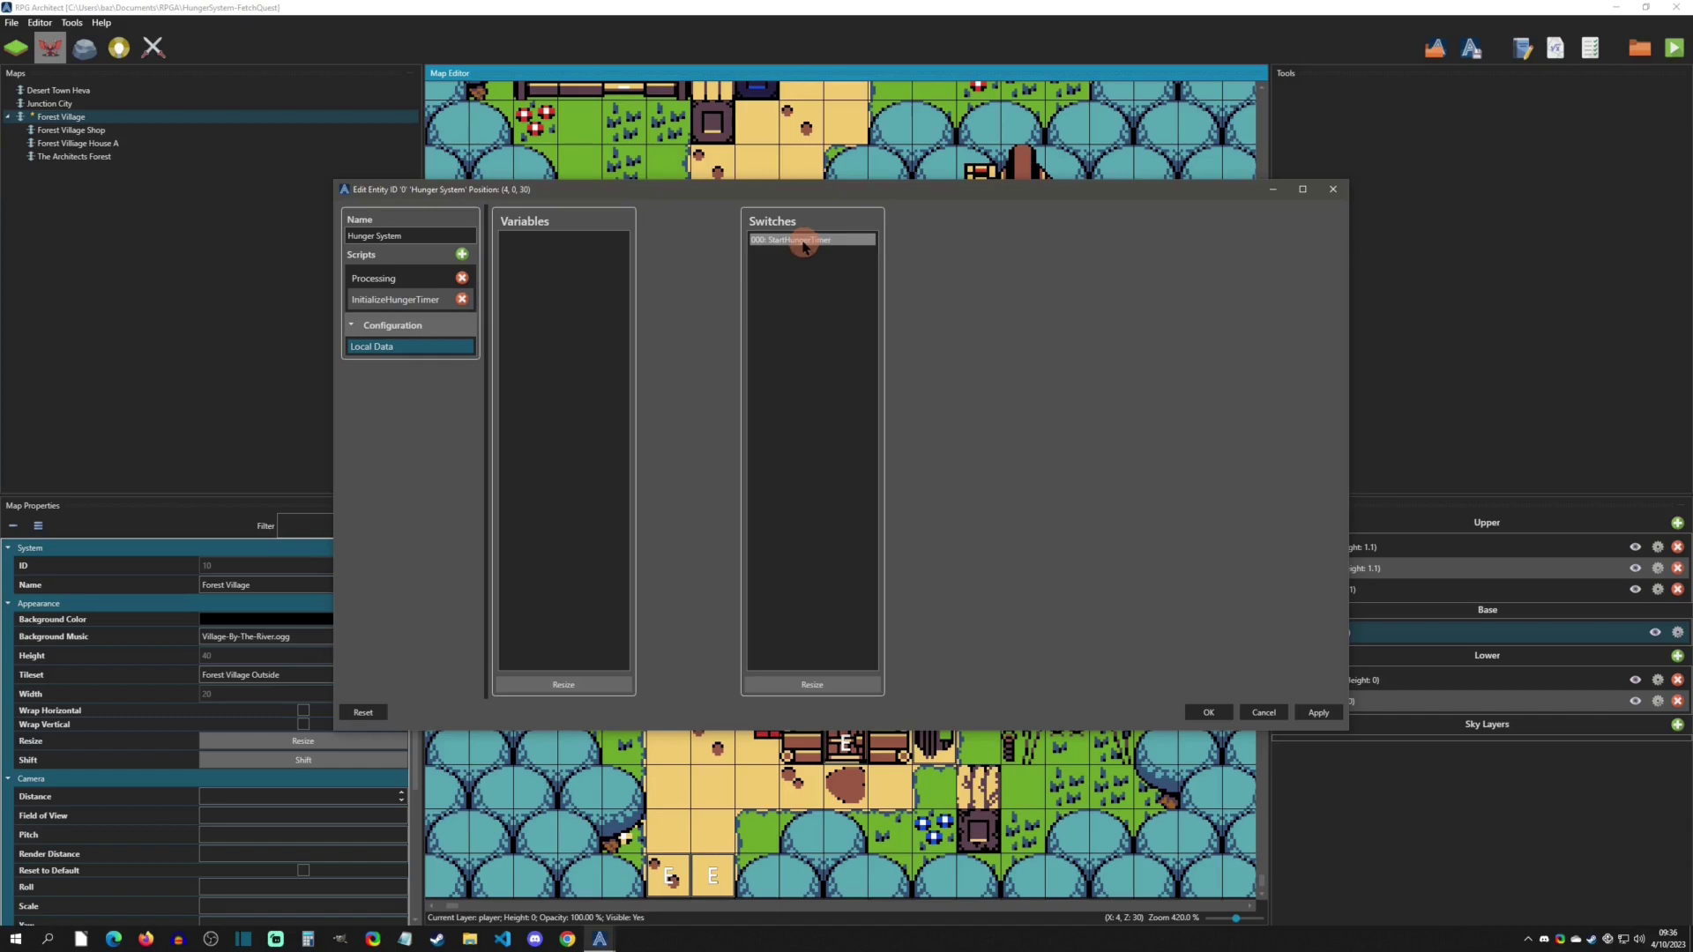
left_click(804, 288)
left_click(803, 245)
left_click(836, 240)
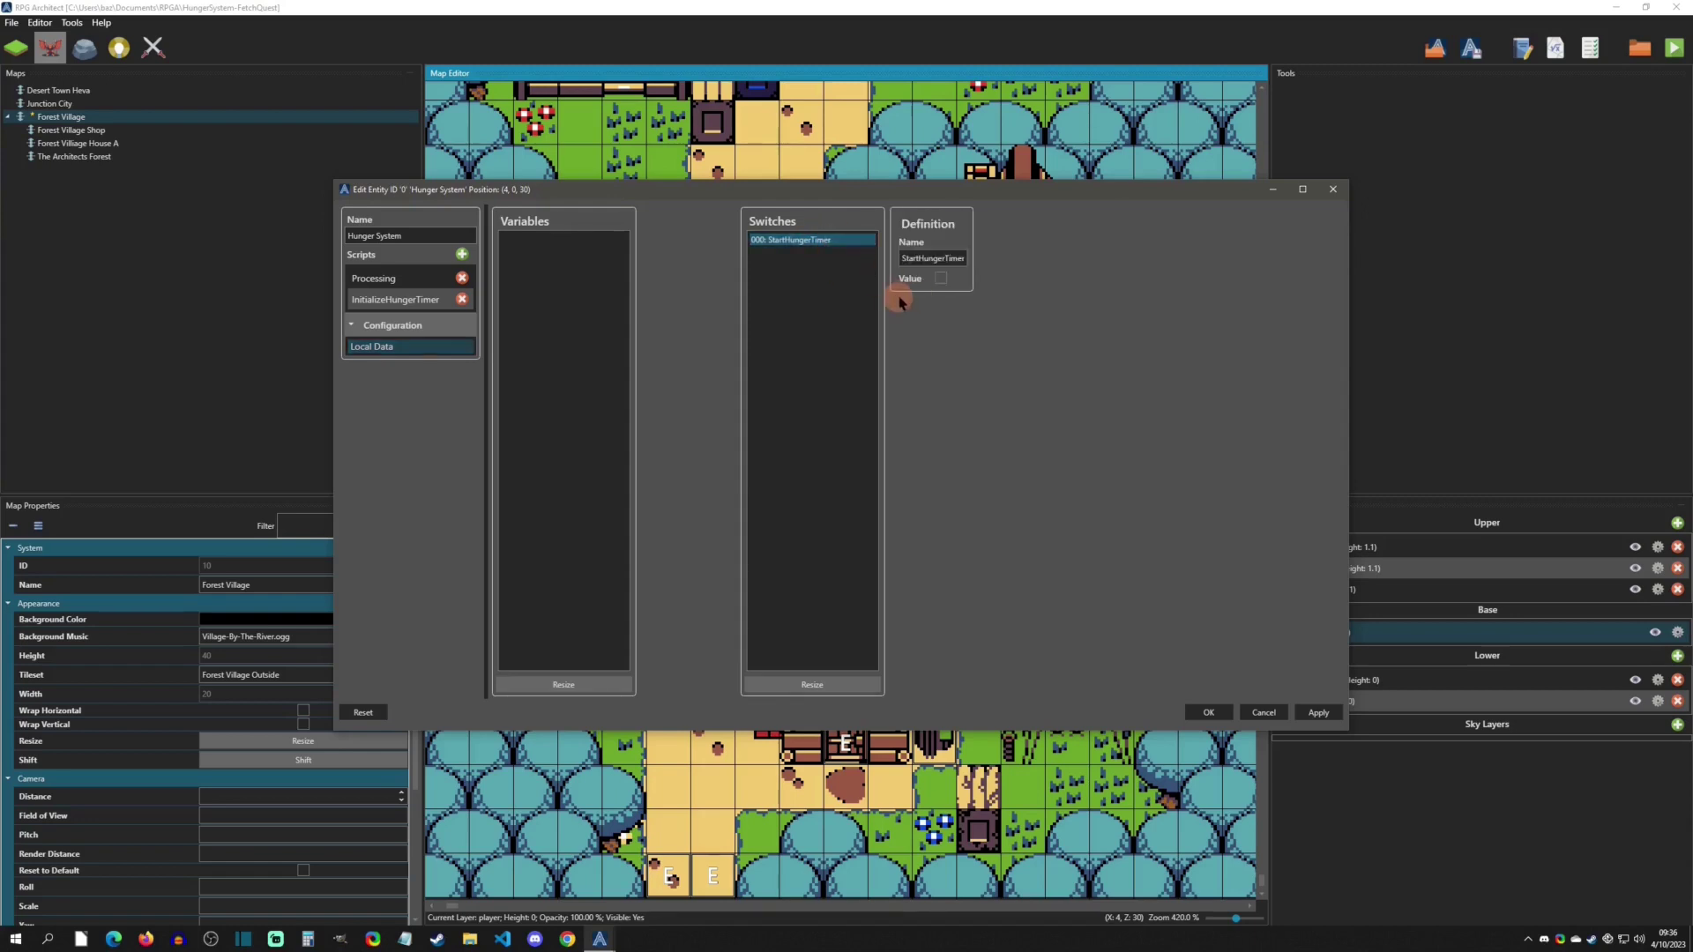